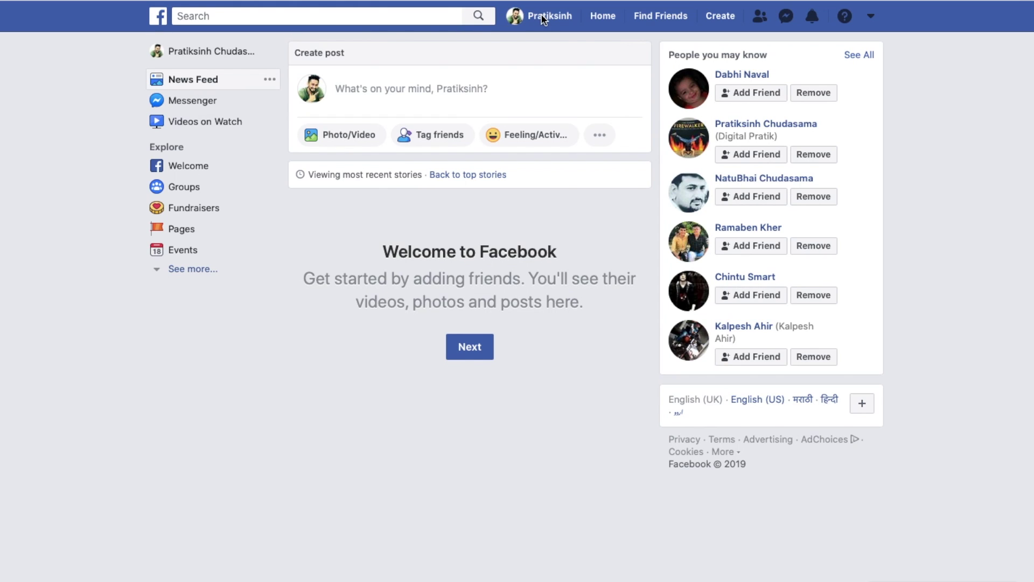
Step: Open your own Facebook profile page from the news feed
left_click(522, 21)
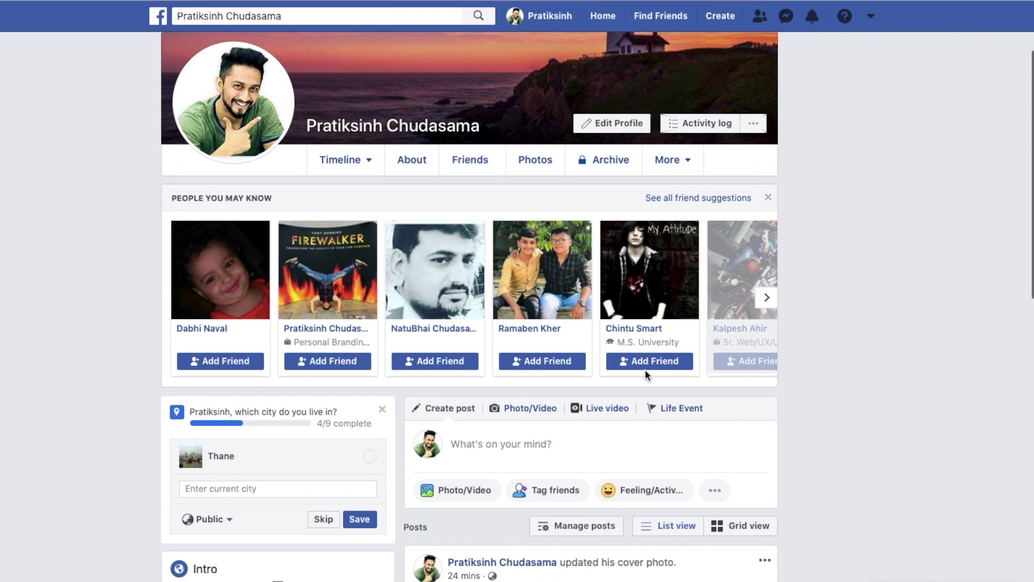
Step: Look through the profile's Friends section, then bring up the Create menu
left_click(468, 164)
scroll(490, 330, "down", 7)
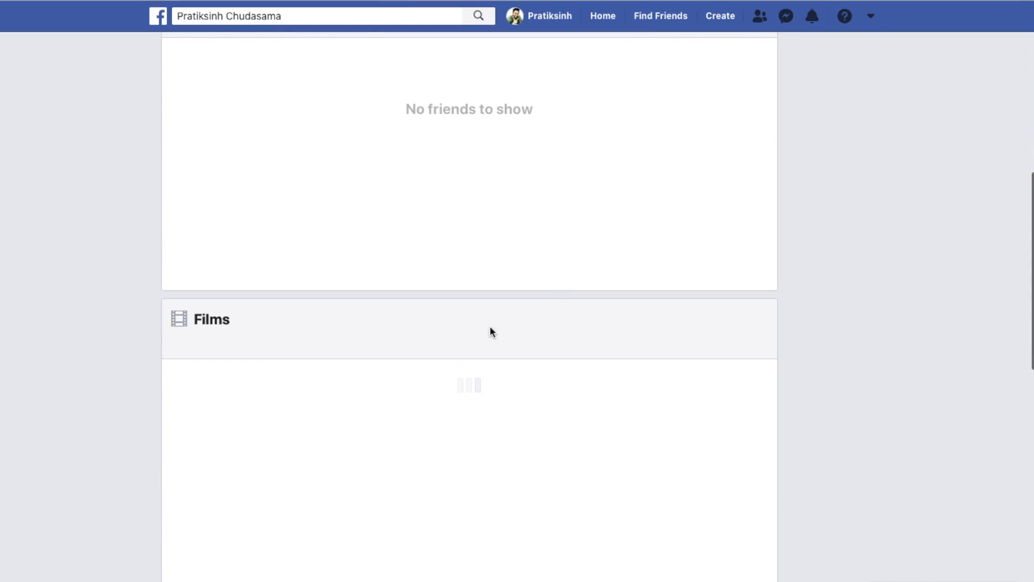
scroll(555, 292, "up", 10)
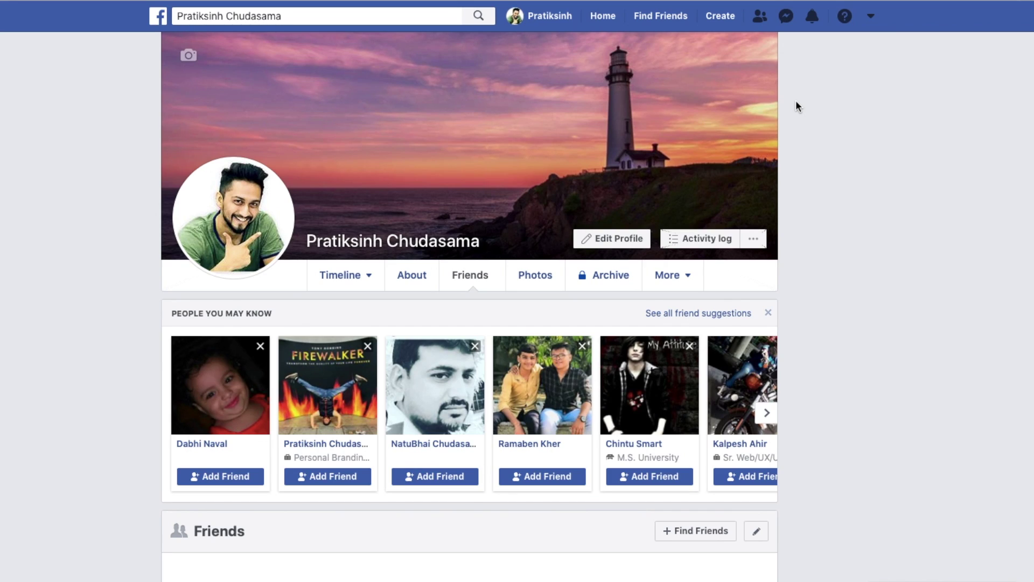
left_click(723, 20)
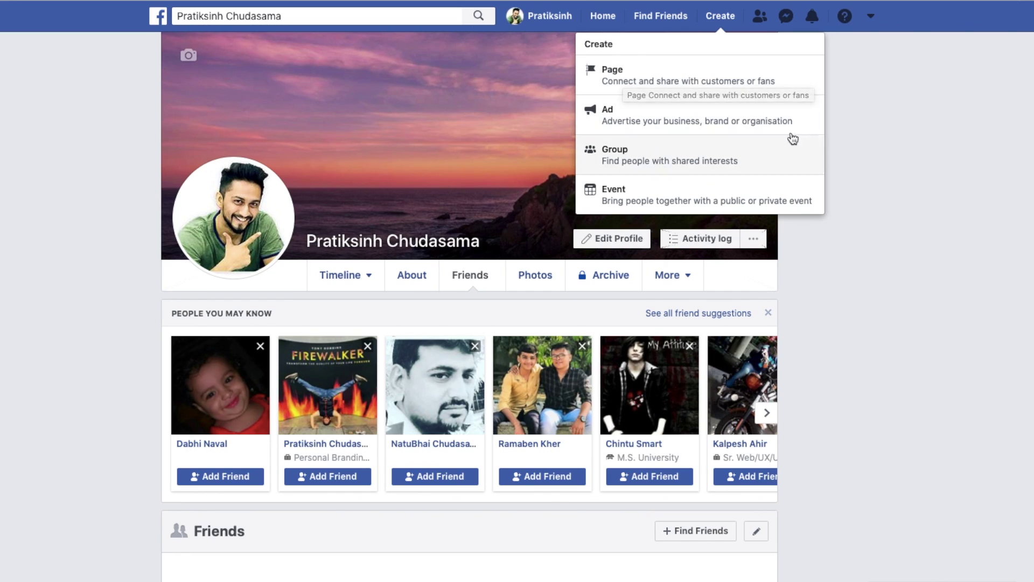
Step: Choose Ad from the Create menu to launch Ads Manager's campaign creation
left_click(629, 113)
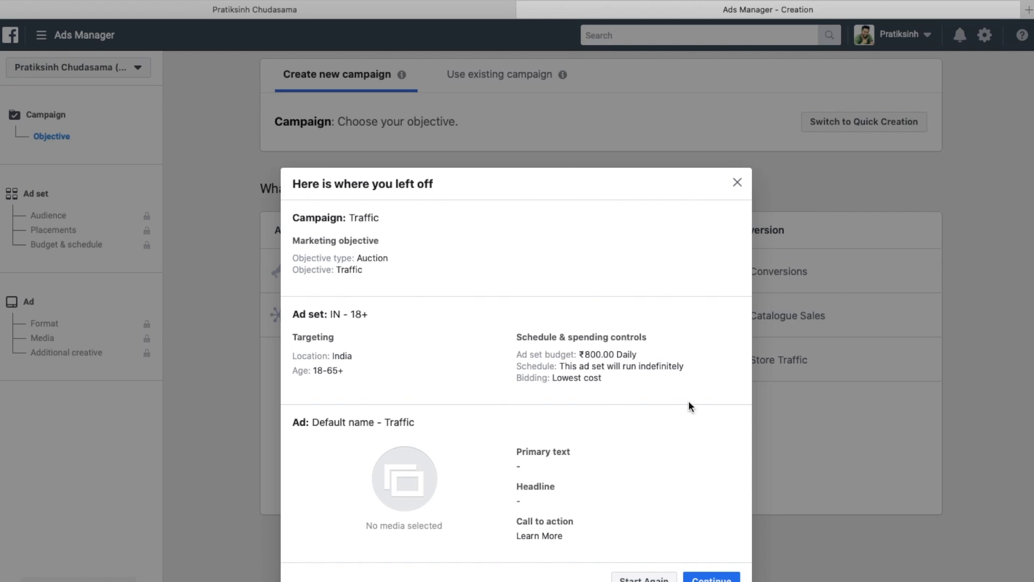
Step: Dismiss the 'Here is where you left off' draft summary and glance at the ad account list
left_click(737, 184)
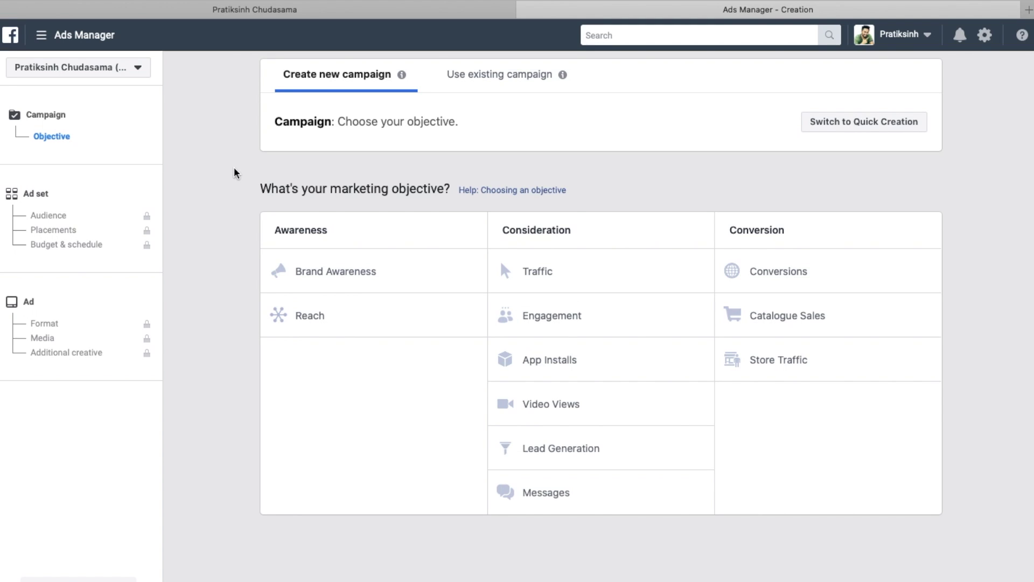
left_click(115, 75)
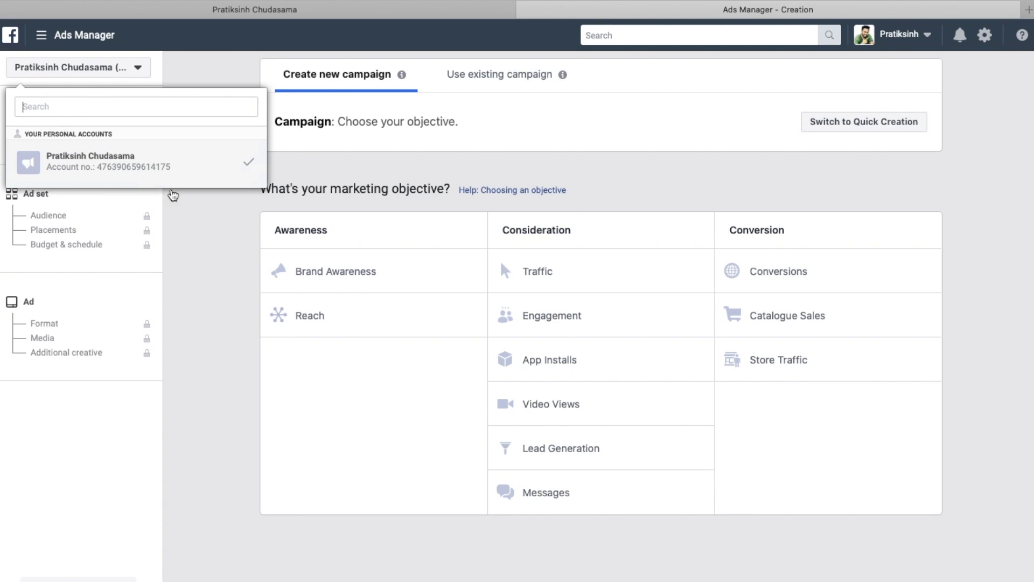
left_click(210, 275)
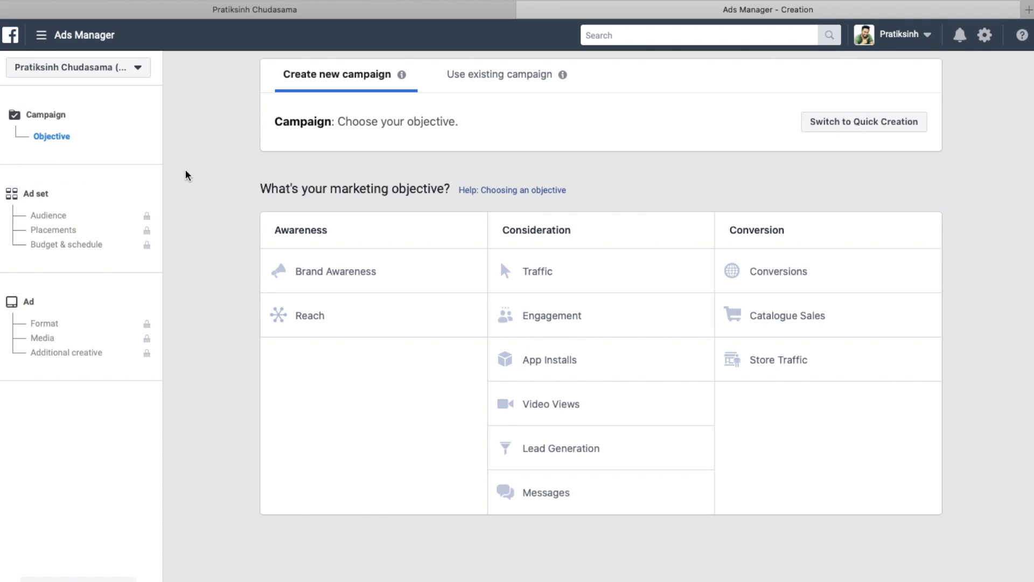
mouse_move(611, 263)
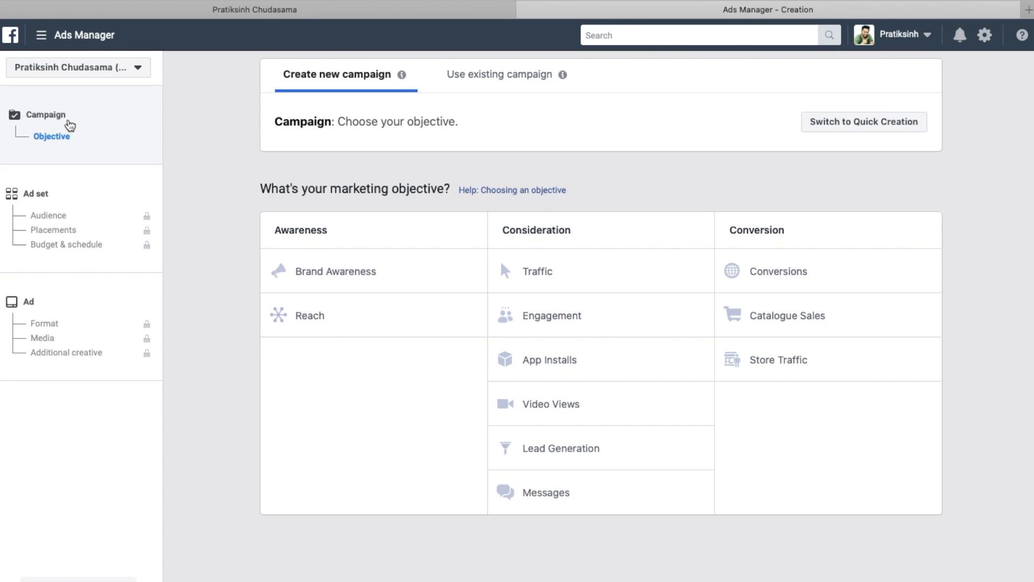
Step: Pick Traffic as the objective, keep the name Traffic, and continue to the ad set
left_click(536, 274)
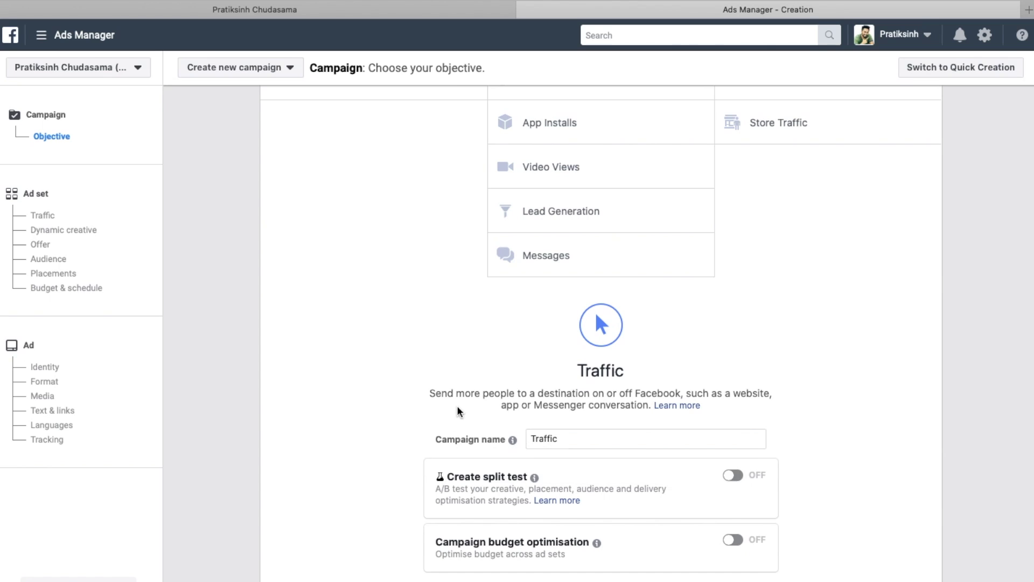
scroll(459, 411, "down", 2)
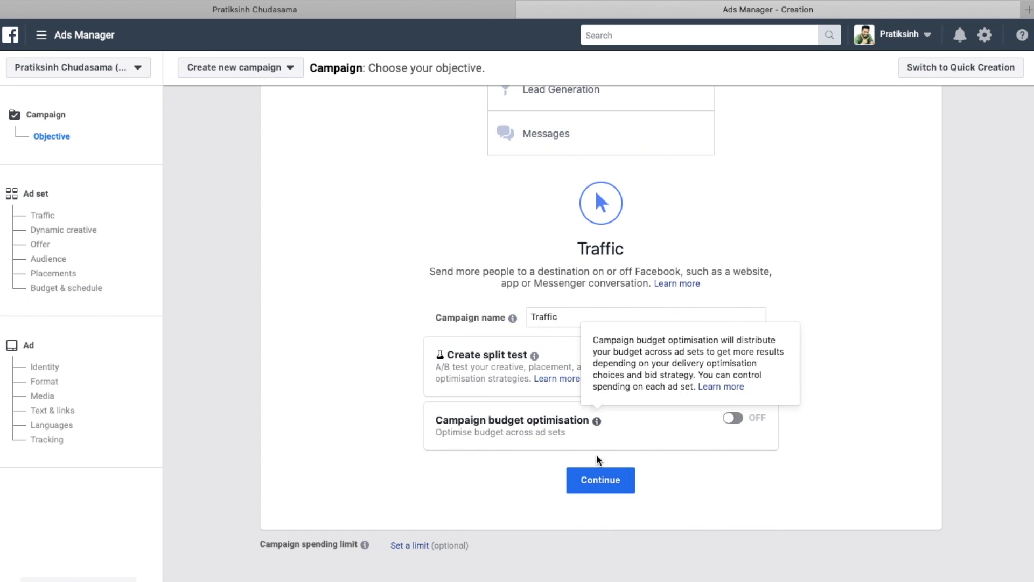
left_click(603, 480)
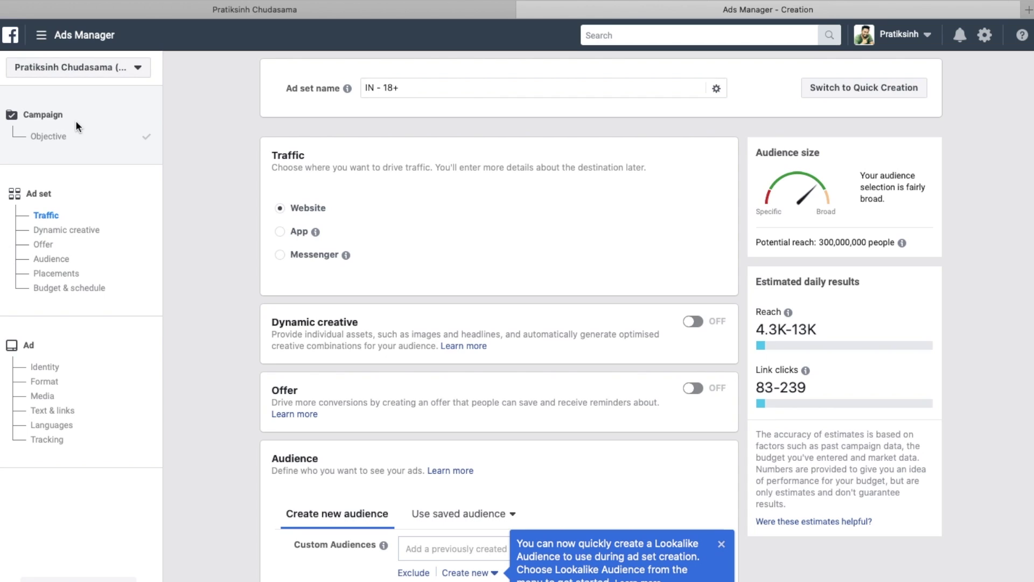
Step: Return to the objective step and try Video Views as the campaign objective
left_click(54, 125)
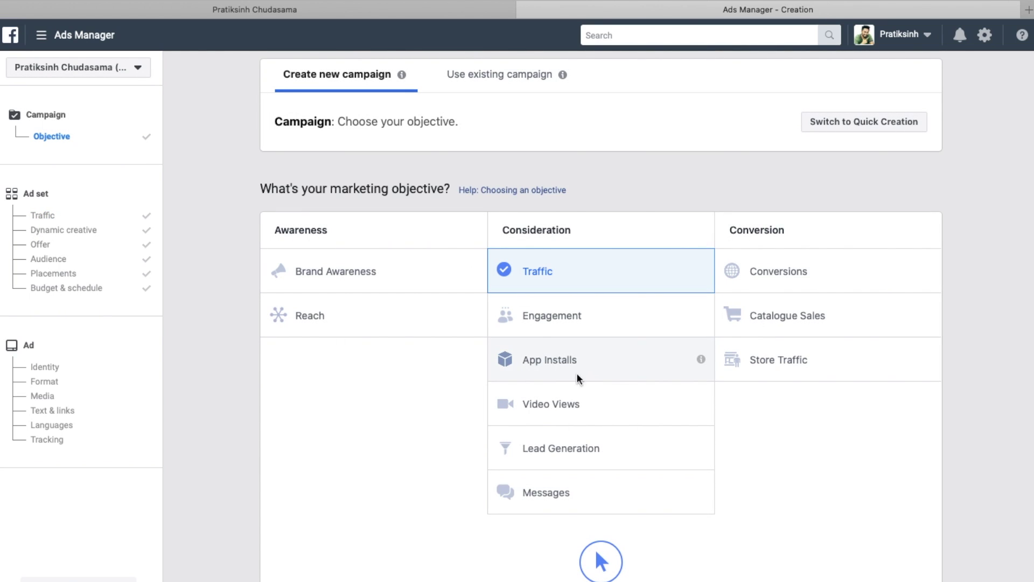
left_click(558, 402)
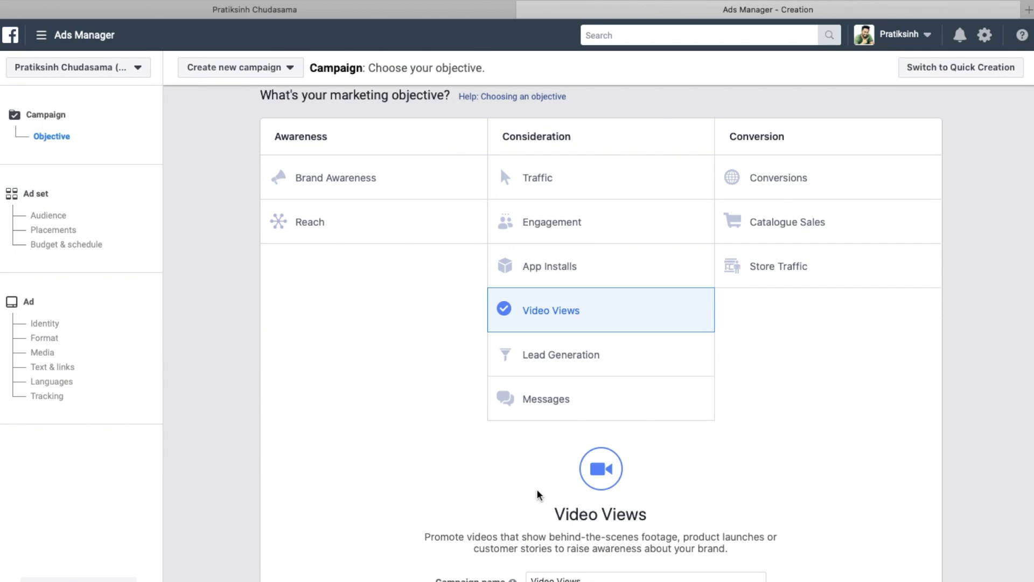
scroll(538, 493, "down", 4)
left_click(599, 488)
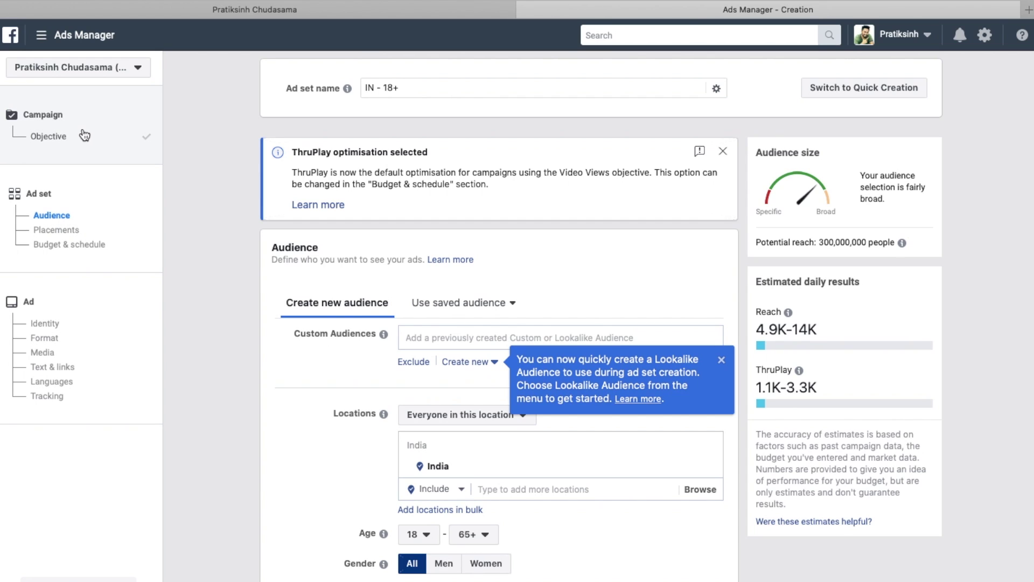
Step: Go back to the objective step and switch the objective back to Traffic
left_click(149, 139)
left_click(561, 279)
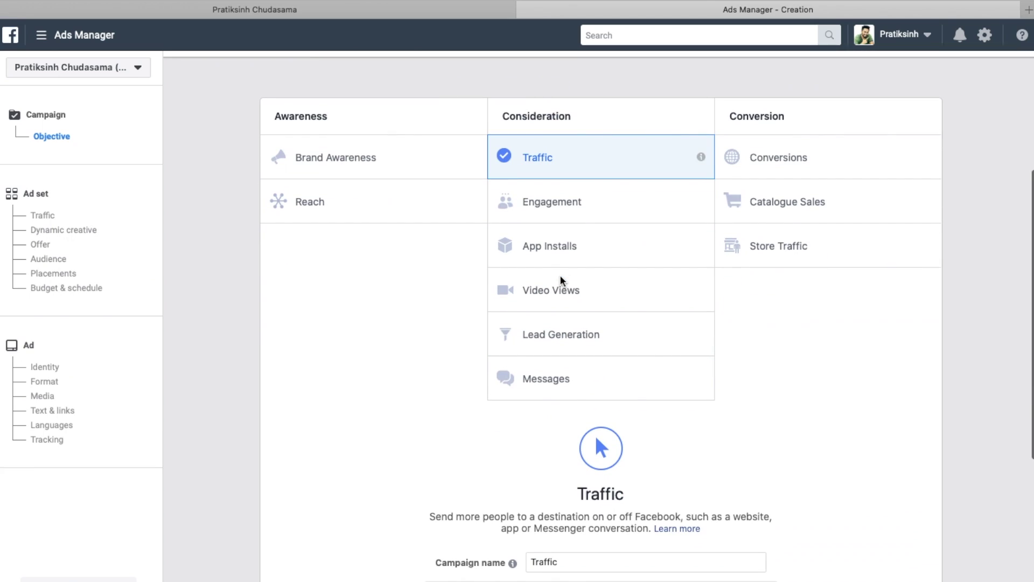
scroll(463, 463, "down", 5)
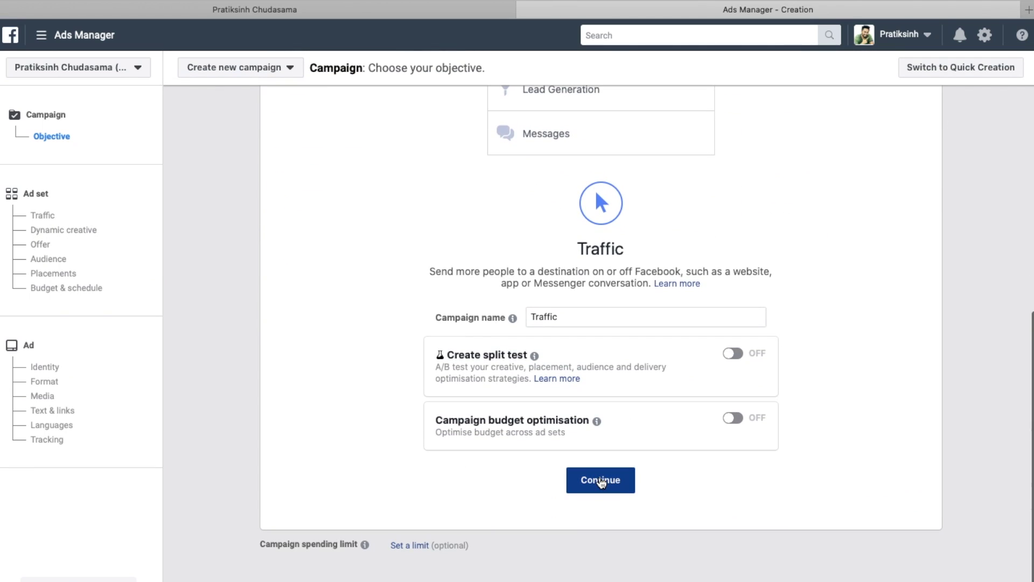
Step: Continue to the ad set and review the India, ages 18–65+ audience, dismissing the Lookalike tip
left_click(601, 480)
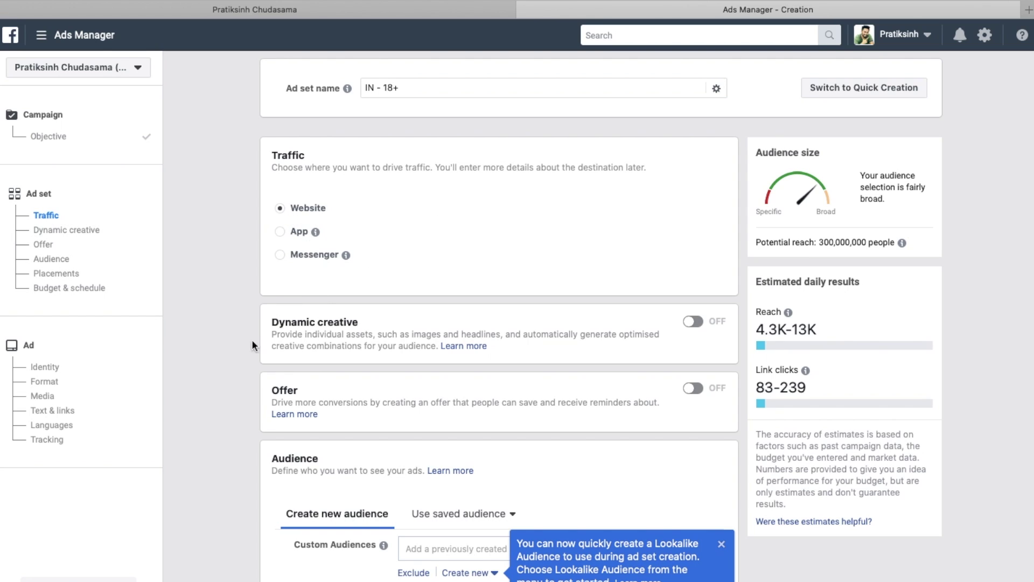
scroll(230, 367, "down", 3)
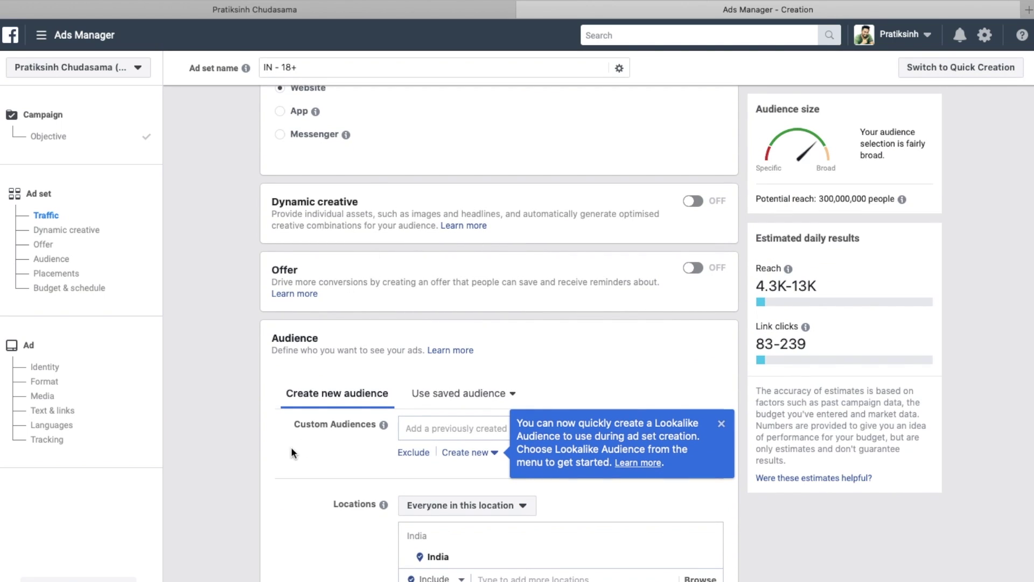
scroll(291, 447, "down", 5)
left_click(722, 214)
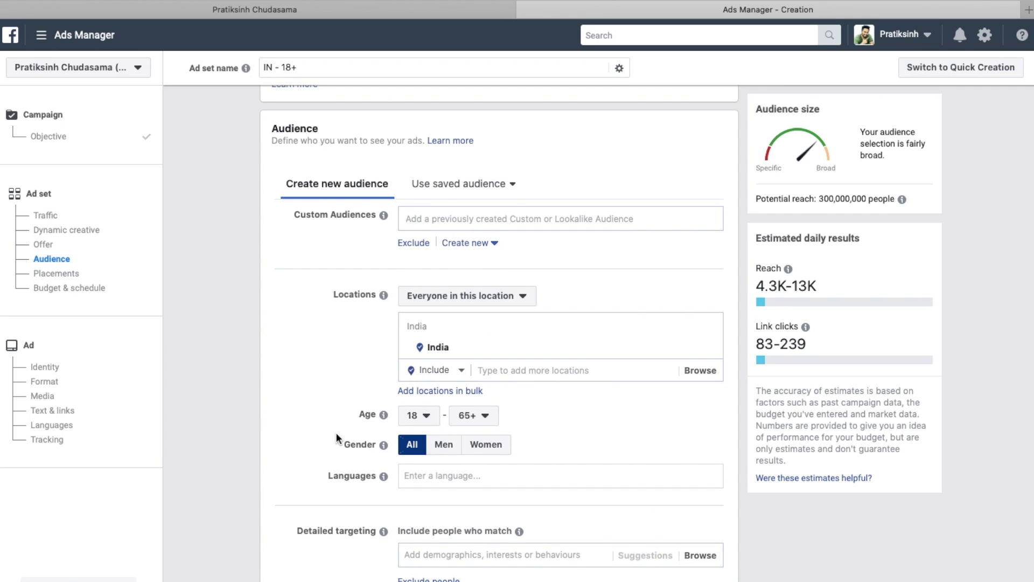
Step: Open the detailed targeting browser and inspect the Demographics category
scroll(335, 432, "down", 2)
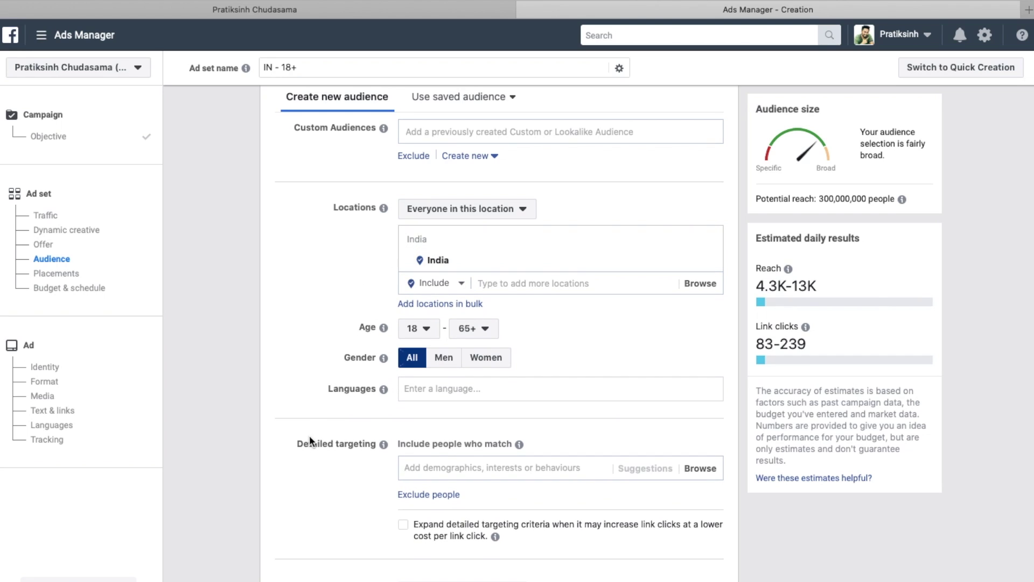
scroll(309, 435, "down", 2)
left_click(558, 369)
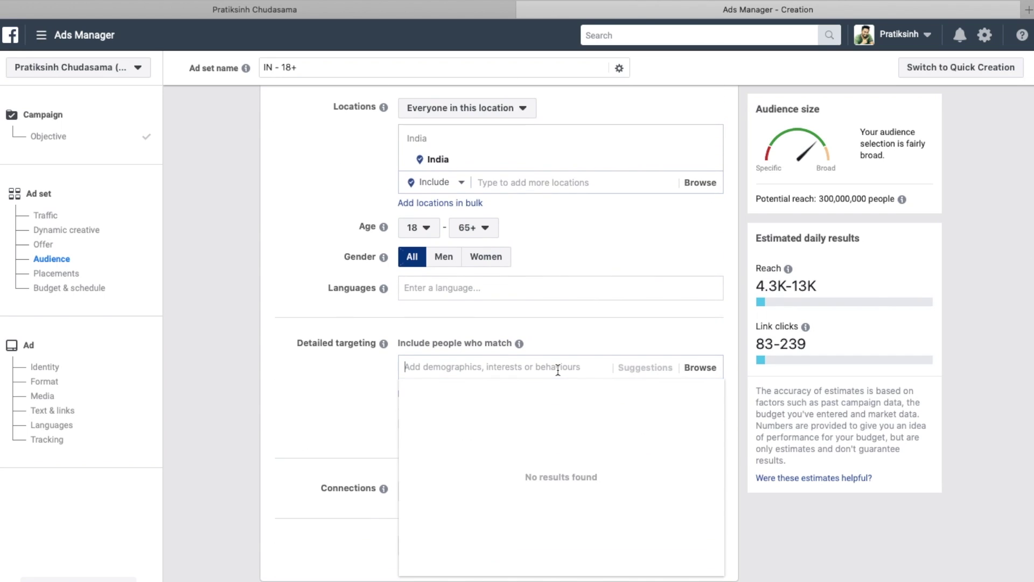
left_click(699, 368)
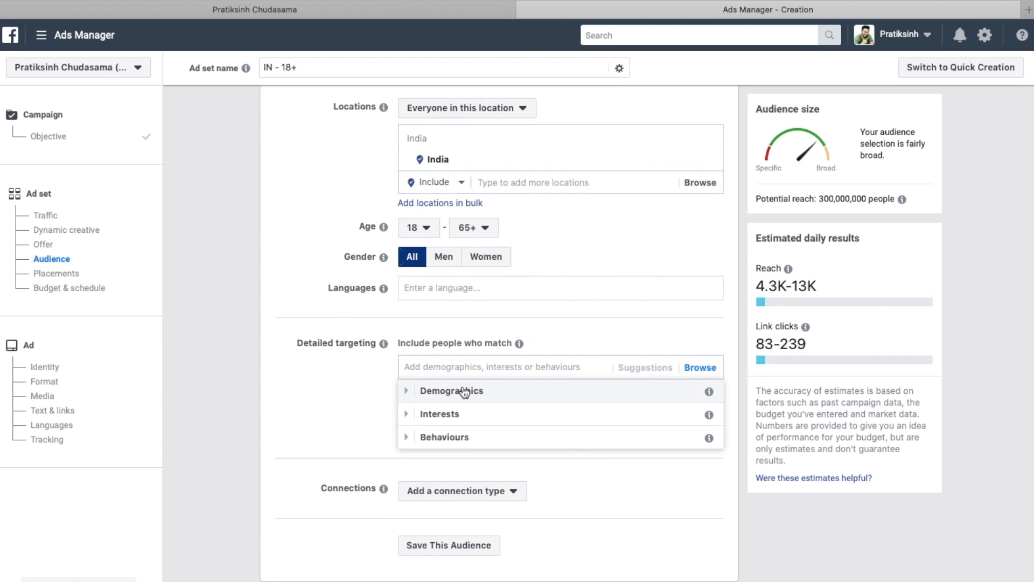
left_click(413, 394)
left_click(411, 393)
Step: Browse the Interests and Behaviours categories, then close the browser leaving detailed targeting empty
left_click(411, 414)
left_click(412, 428)
left_click(415, 394)
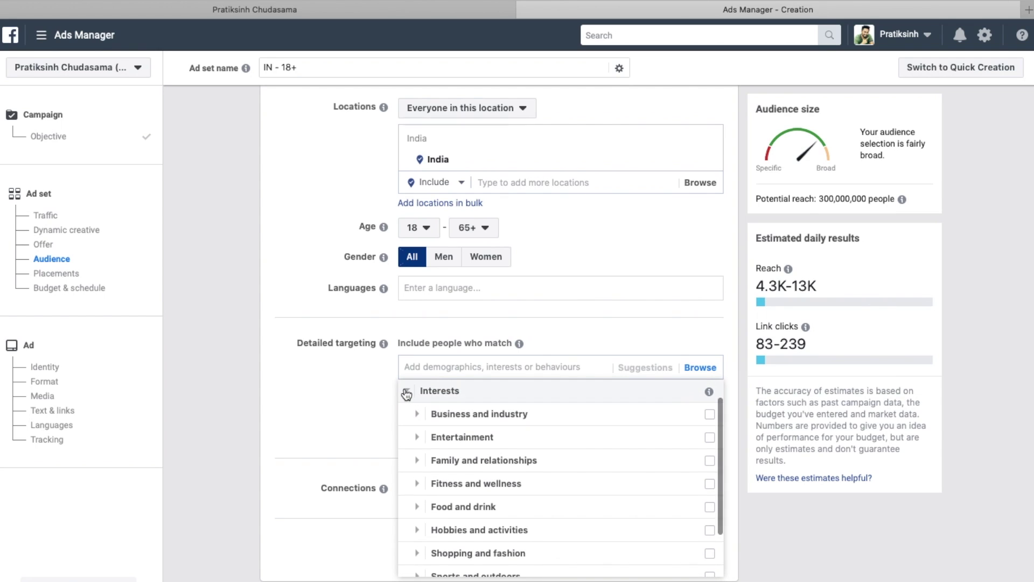
left_click(408, 394)
left_click(407, 437)
left_click(409, 392)
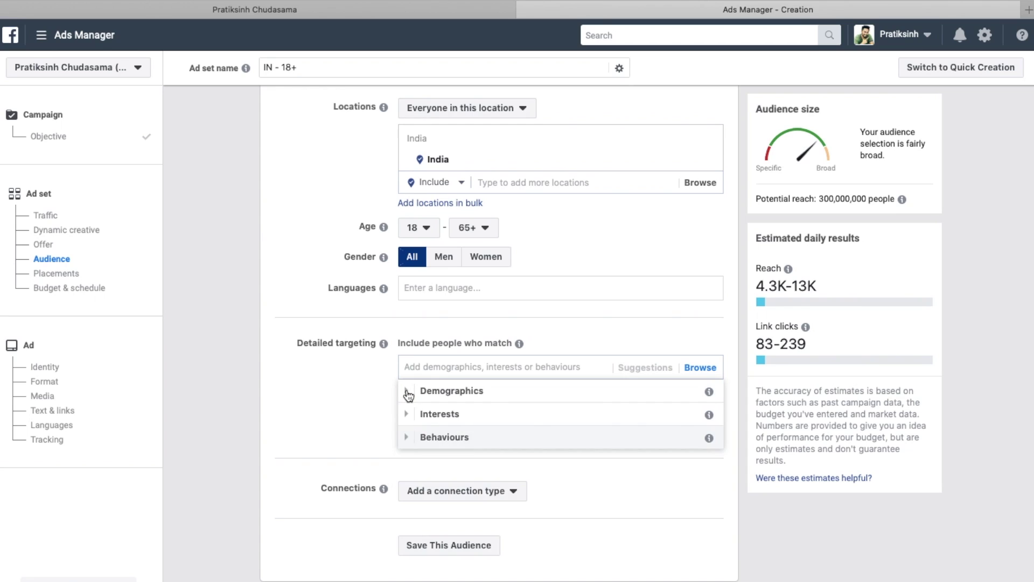
left_click(360, 400)
scroll(359, 400, "down", 9)
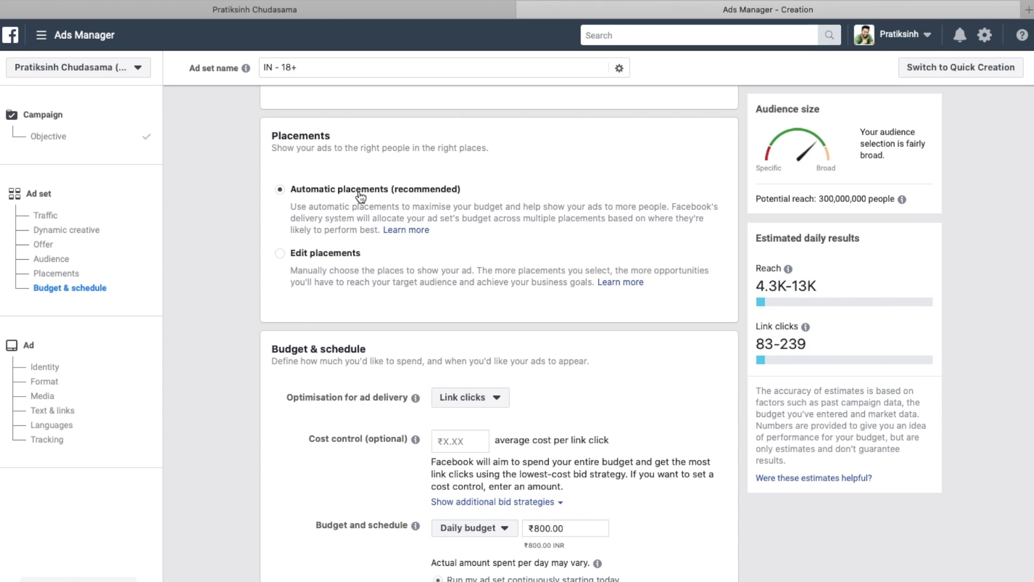
Step: Switch to manual placements on all devices, keep the ₹800 daily budget, and continue to the ad
left_click(331, 255)
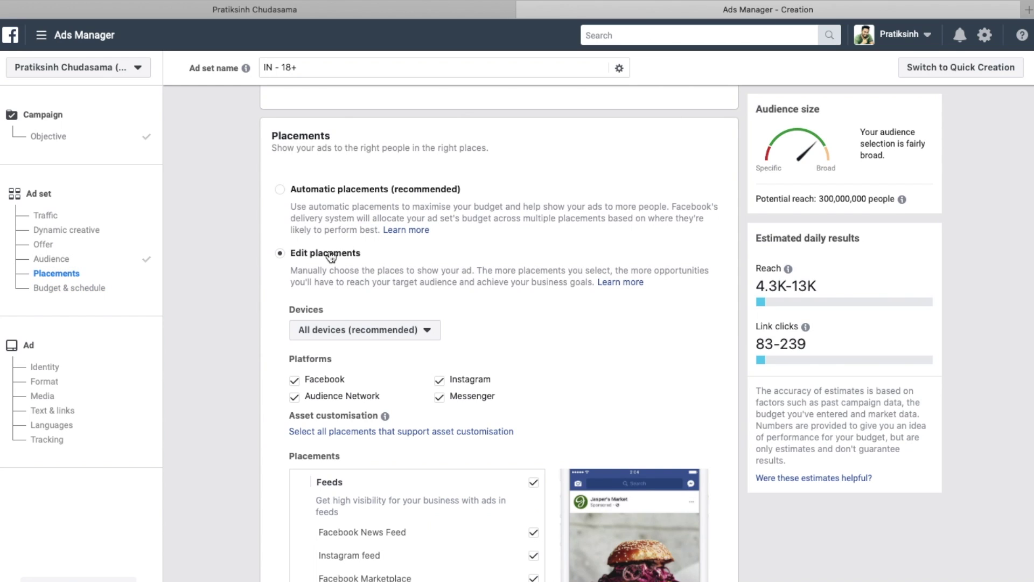
left_click(403, 336)
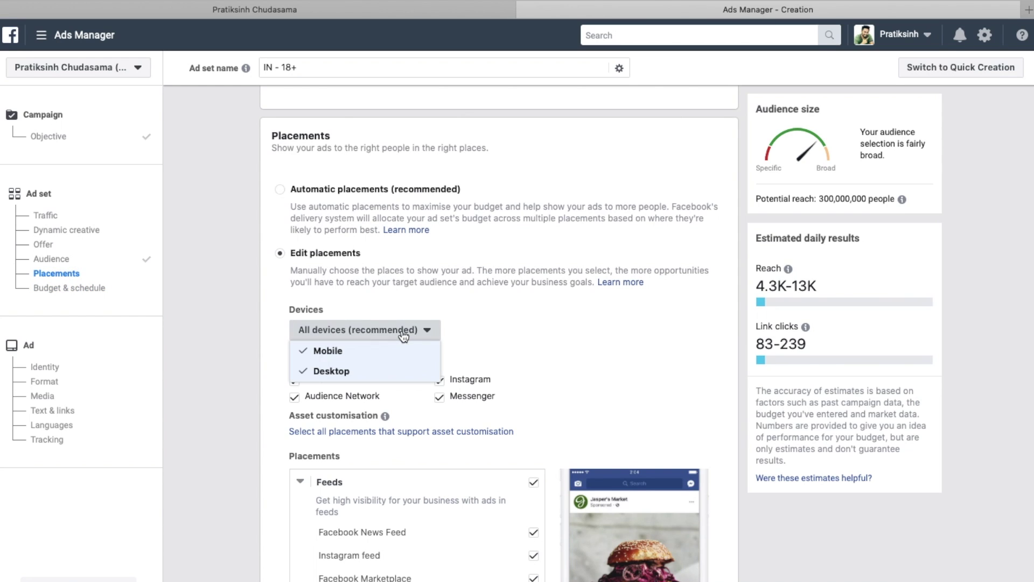
left_click(632, 348)
scroll(631, 349, "down", 12)
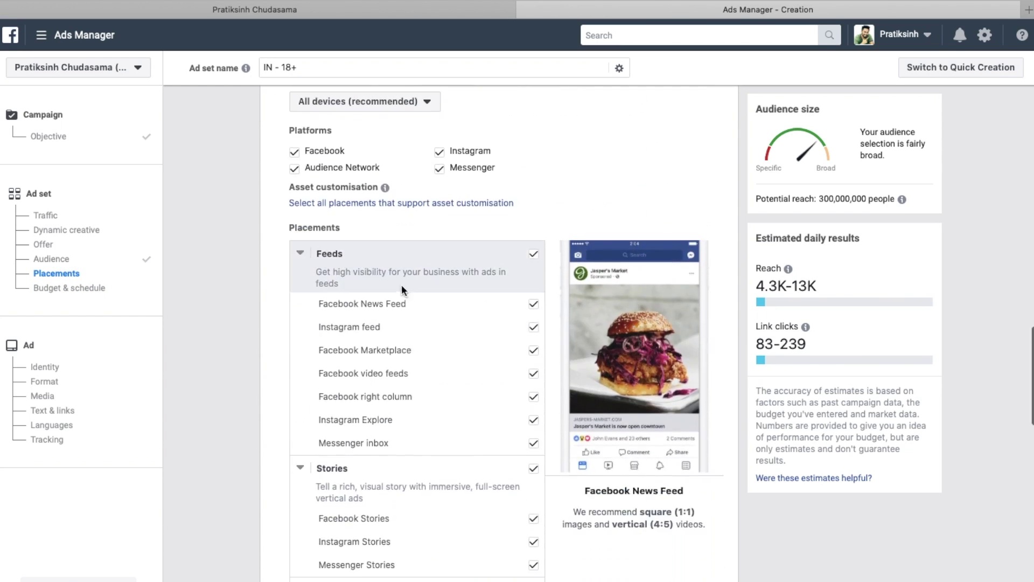
scroll(459, 231, "down", 5)
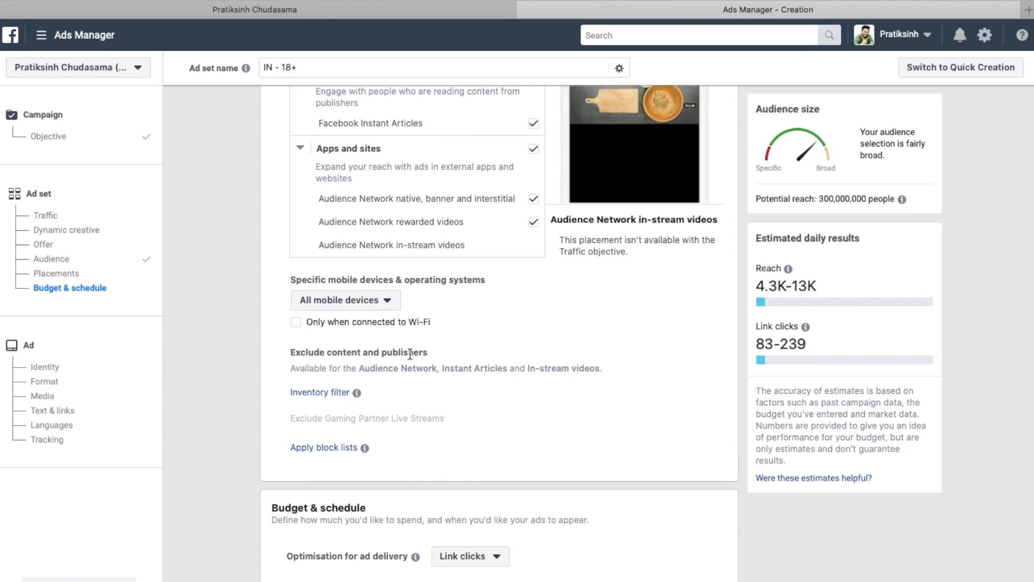
scroll(410, 354, "down", 5)
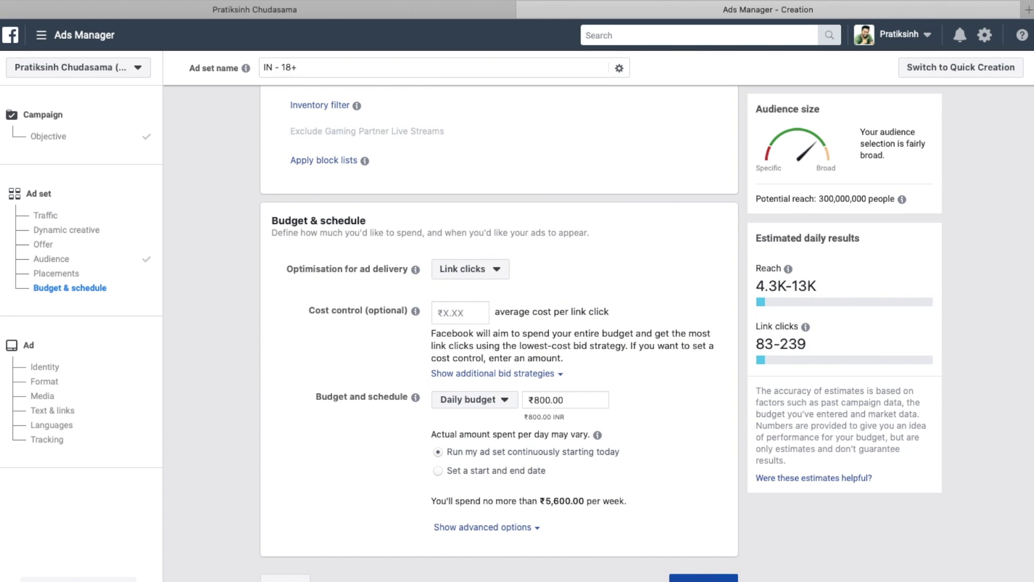
left_click(703, 577)
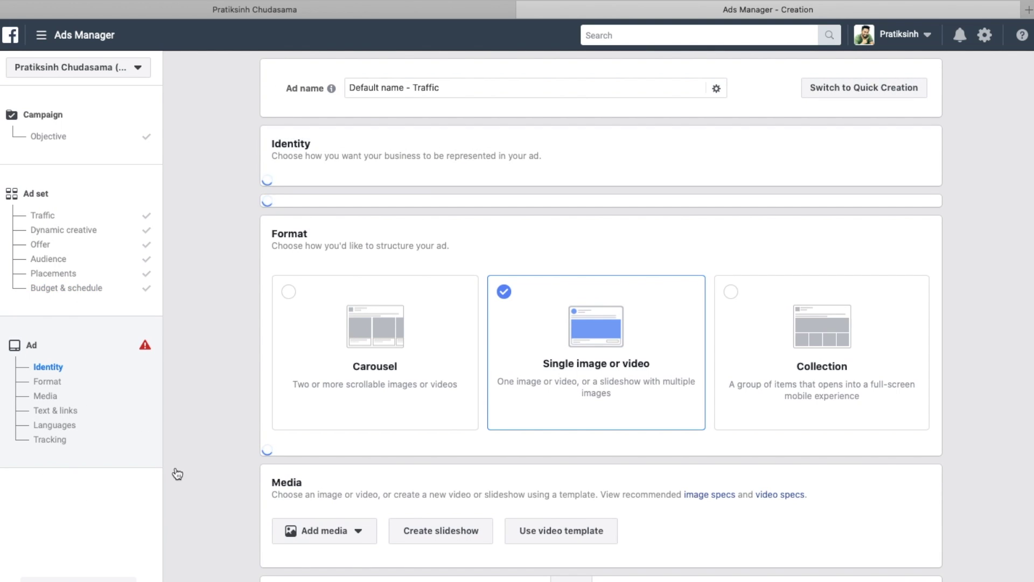
scroll(387, 494, "down", 15)
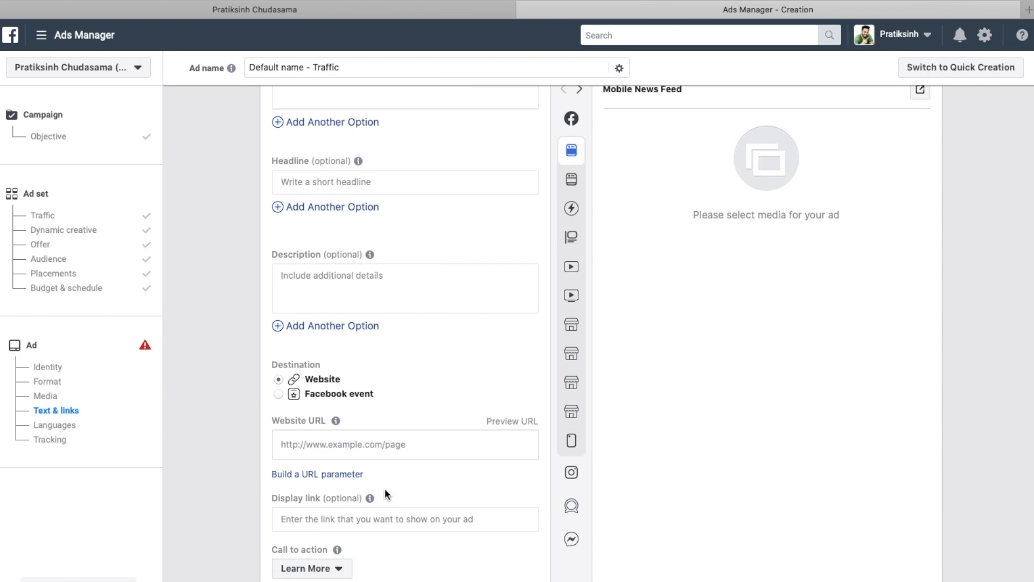
scroll(385, 488, "up", 20)
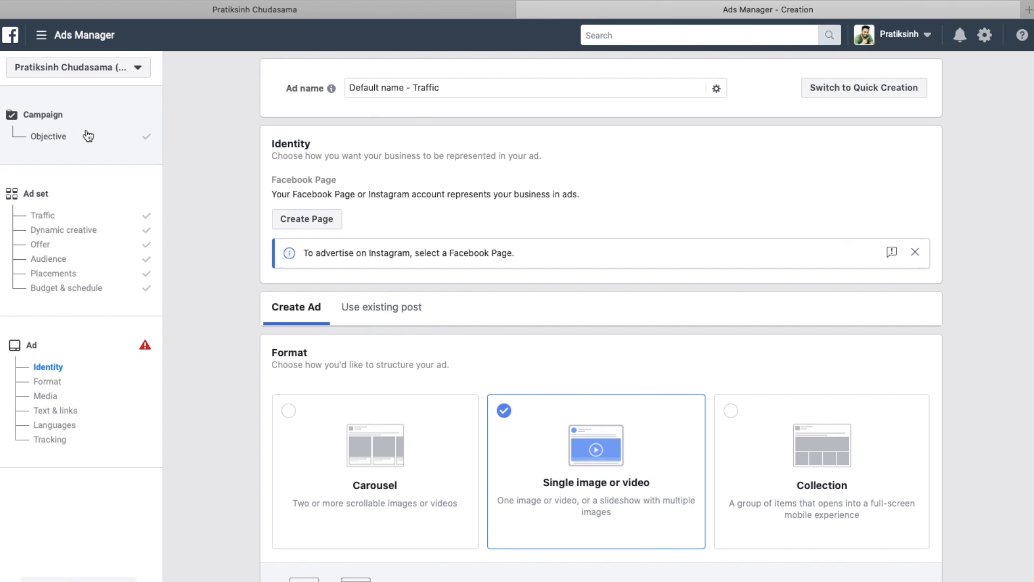
Step: Return to the campaign step to review the Traffic objective and the campaign name Traffic
left_click(86, 135)
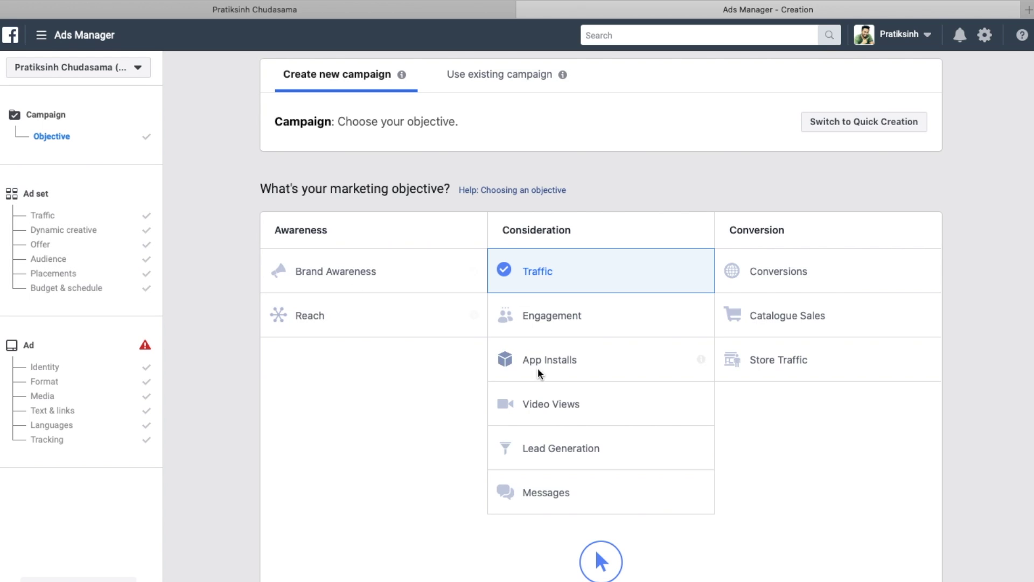
scroll(604, 372, "down", 3)
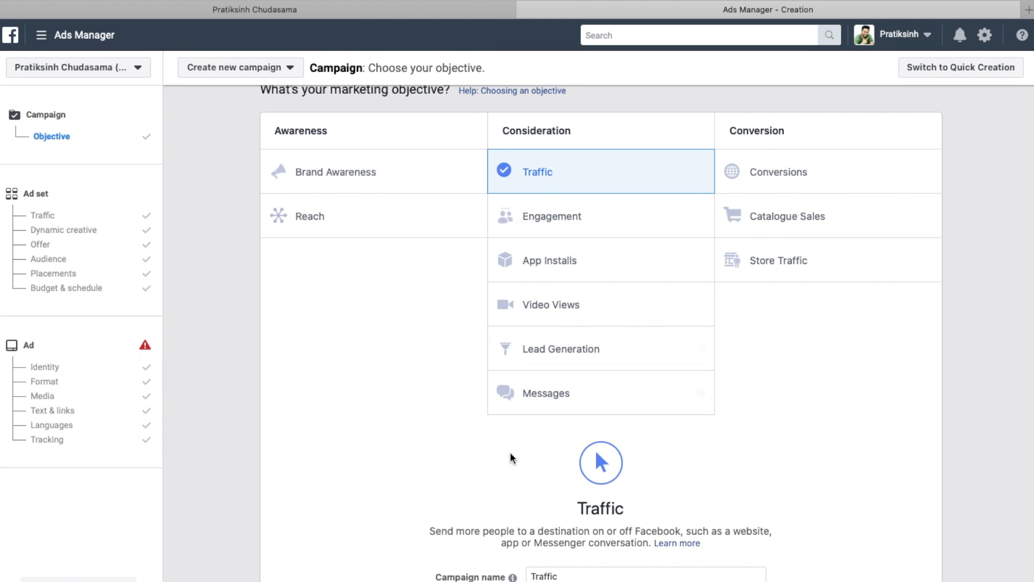
scroll(510, 463, "down", 5)
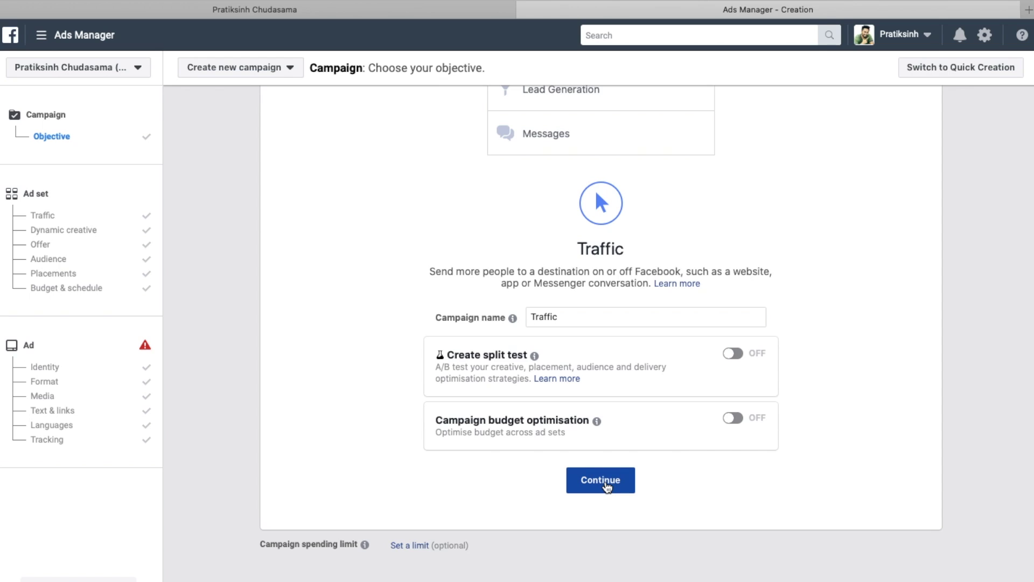
scroll(604, 485, "up", 2)
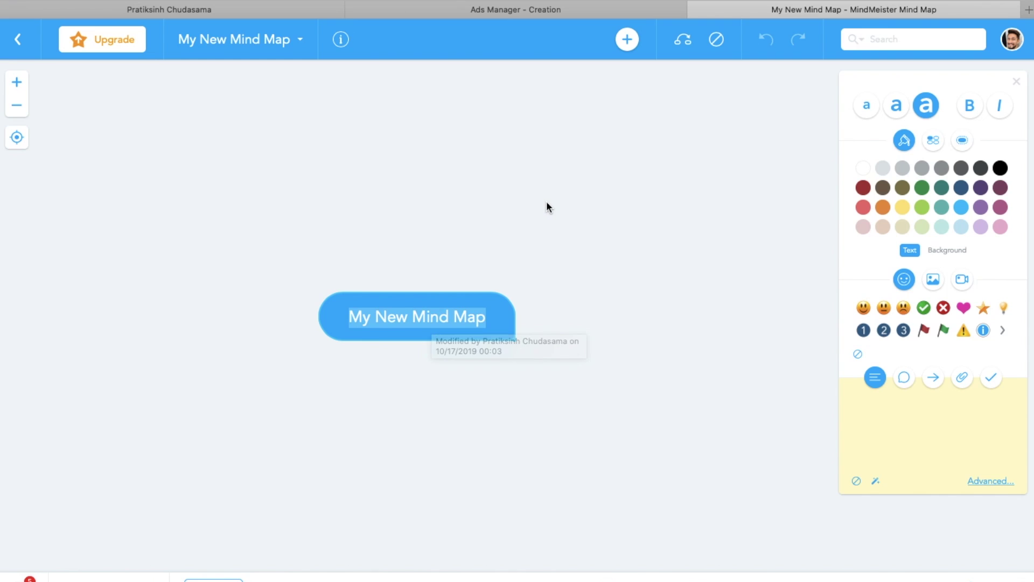
Step: Rename the central mind-map topic to 'Facebook Profile'
type("Campaign")
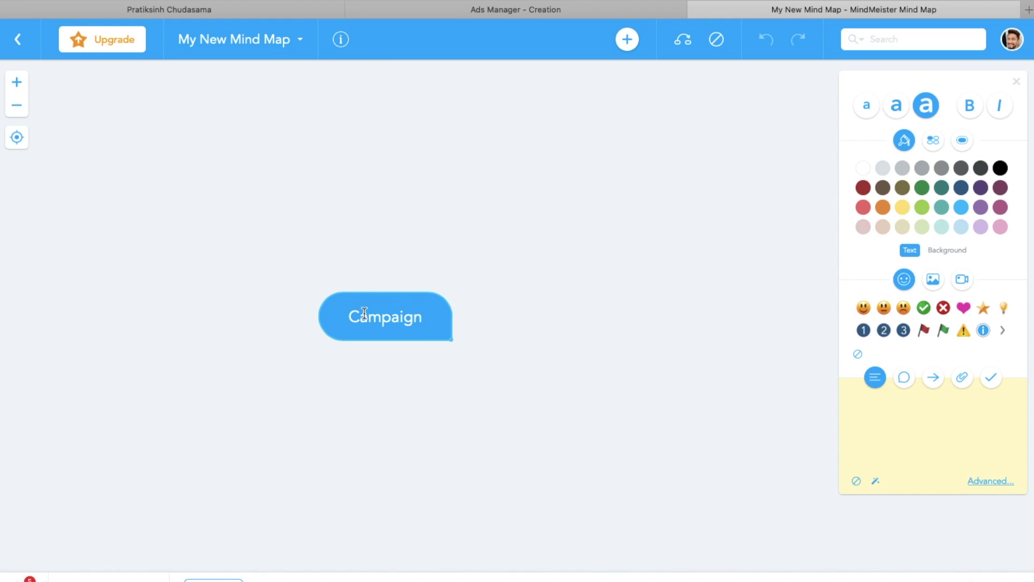
key("super+a")
type("Facebook Profile")
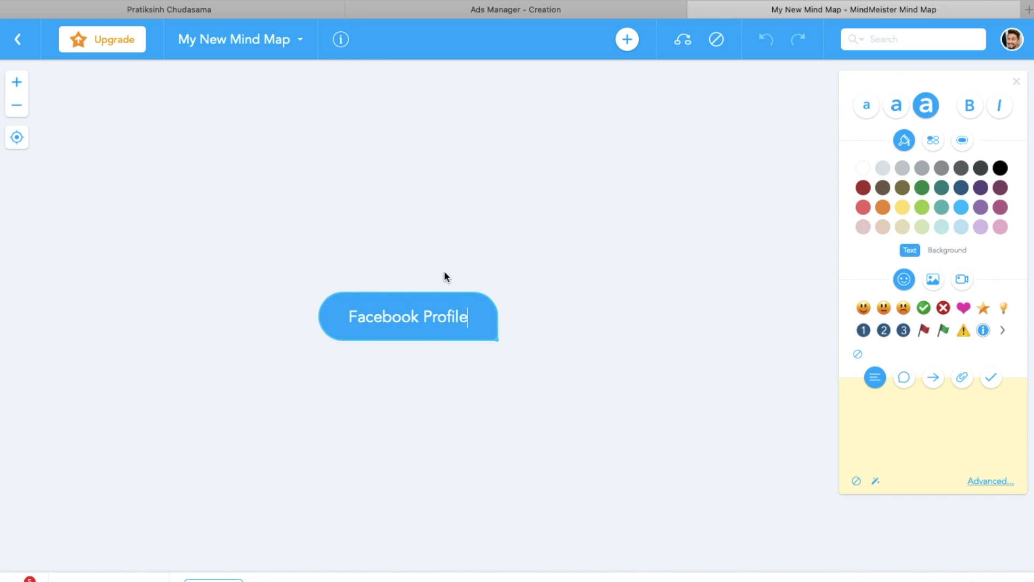
key("Return")
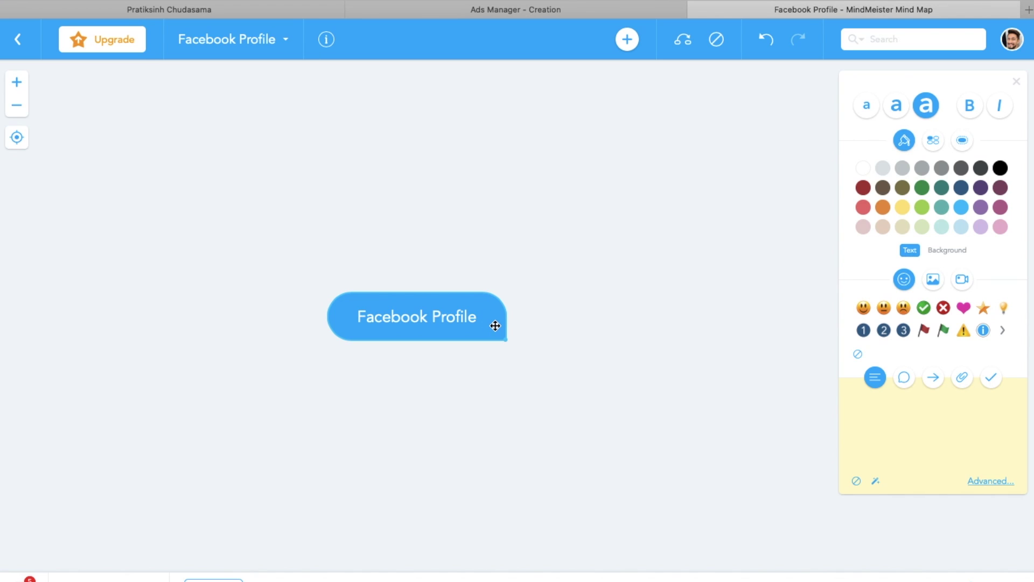
Step: Add a 'Facebook Ads Manager' branch with a 'Campaign 1' subtopic beneath it
left_click(627, 39)
type("Facebook Ads Manager")
key("Return")
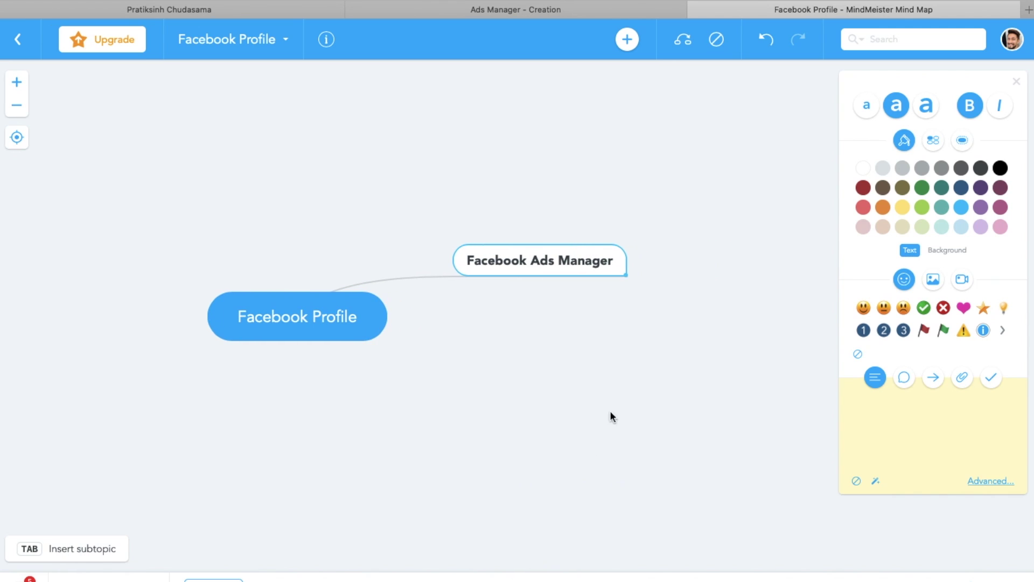
left_click(627, 42)
type("Campaign 1")
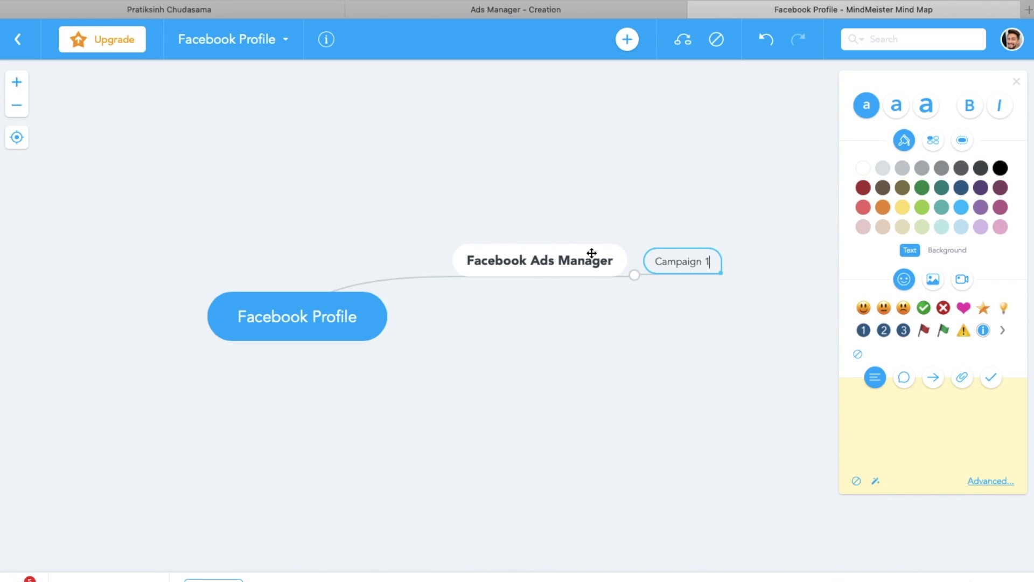
Step: Add 'Campaign 2' and 'Campaign n' topics under Facebook Ads Manager
key("Return")
key("Return")
type("Campaign 2")
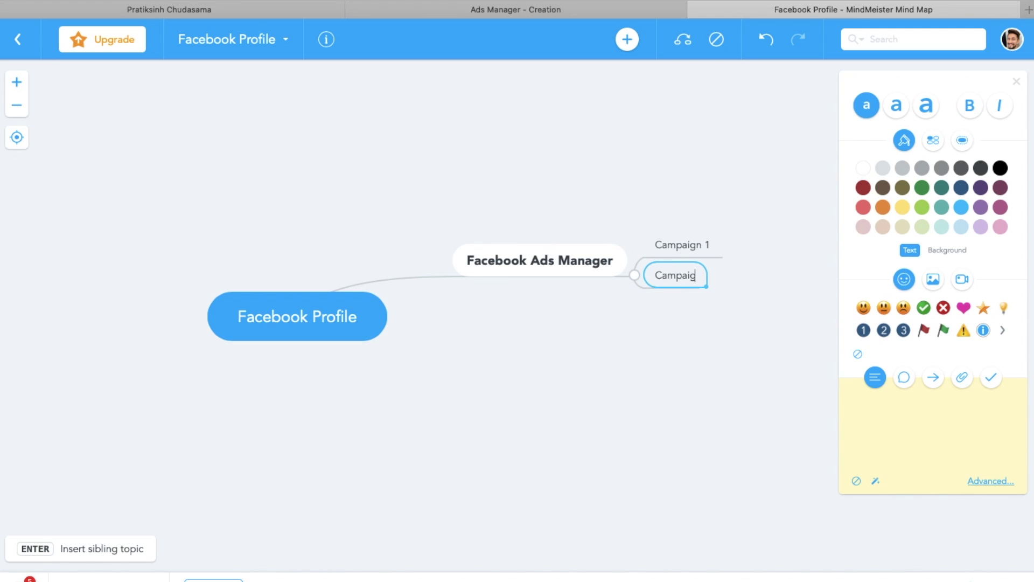
left_click(572, 250)
left_click(630, 42)
type("Campaign")
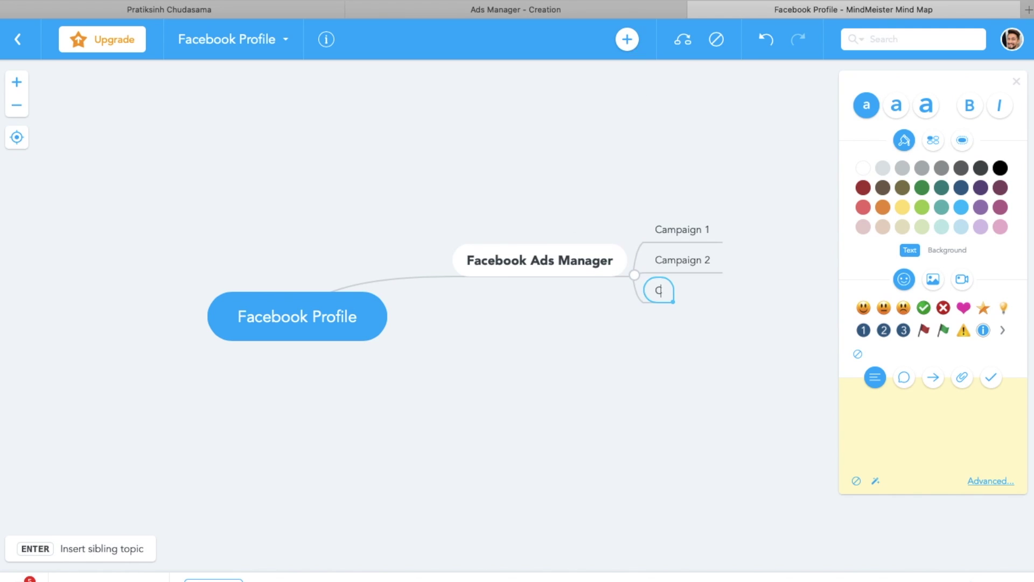
type(" n")
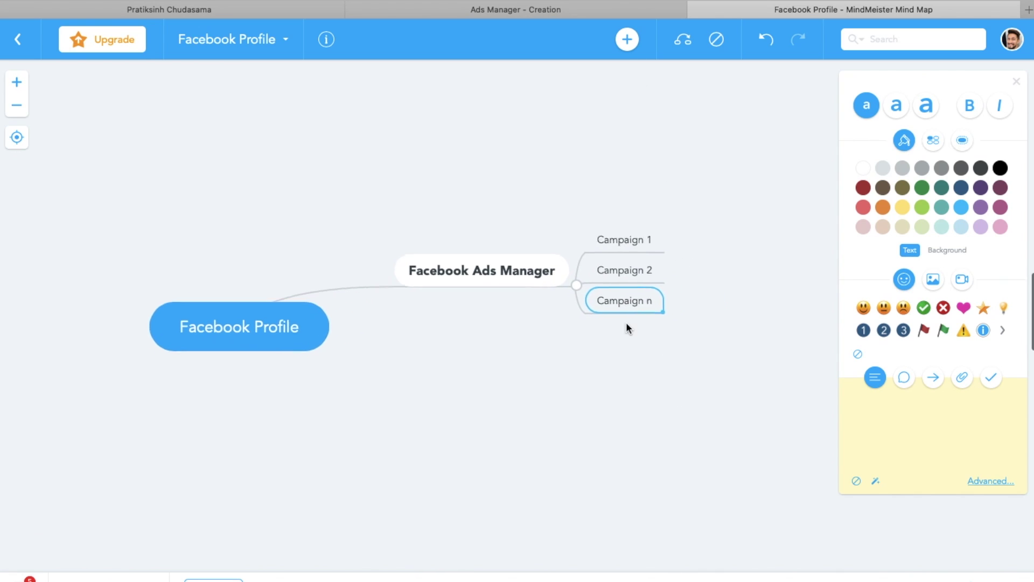
Step: Add an 'Ad set 1' child branch under Campaign 1
left_click(532, 247)
left_click(627, 41)
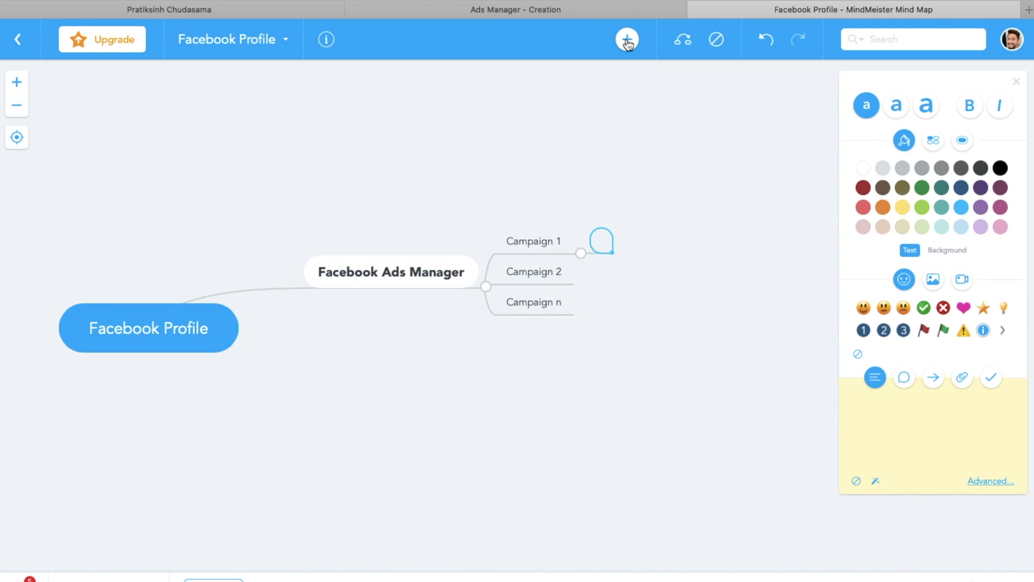
type("Ad set 1")
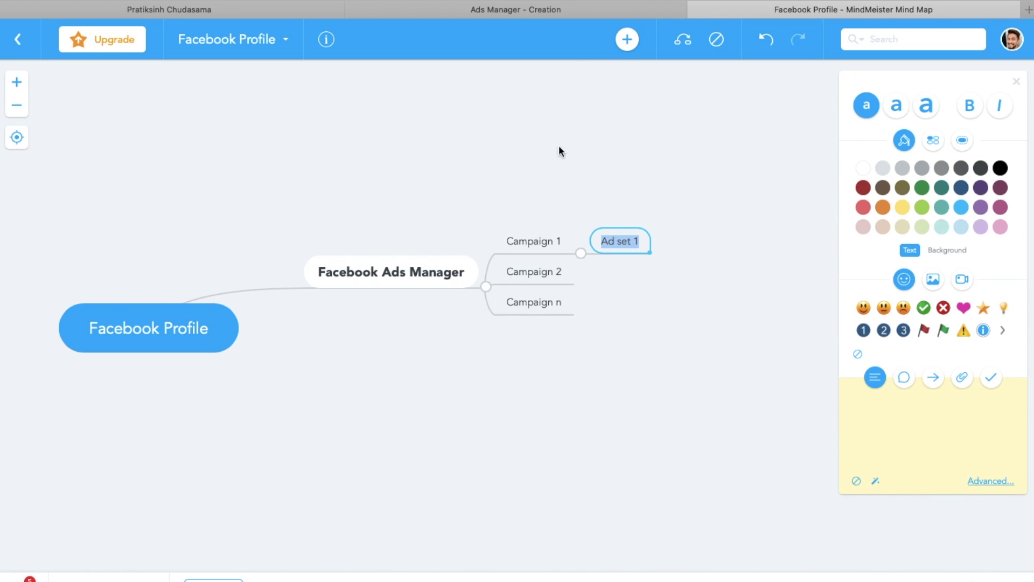
Step: Add 'Ad set 2' and 'Ad set n' branches under Campaign 1
left_click(533, 242)
left_click(627, 41)
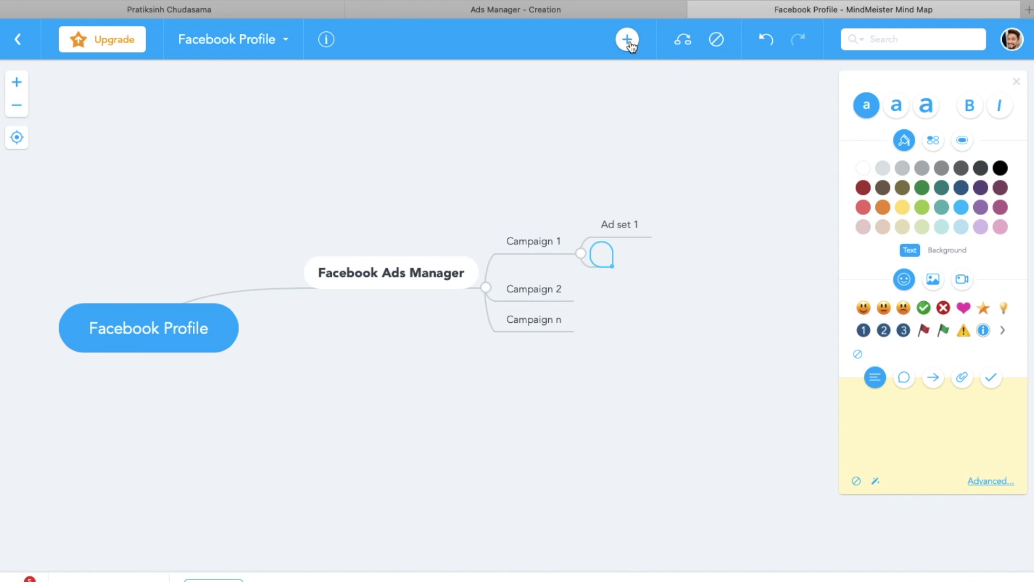
type("Ad set")
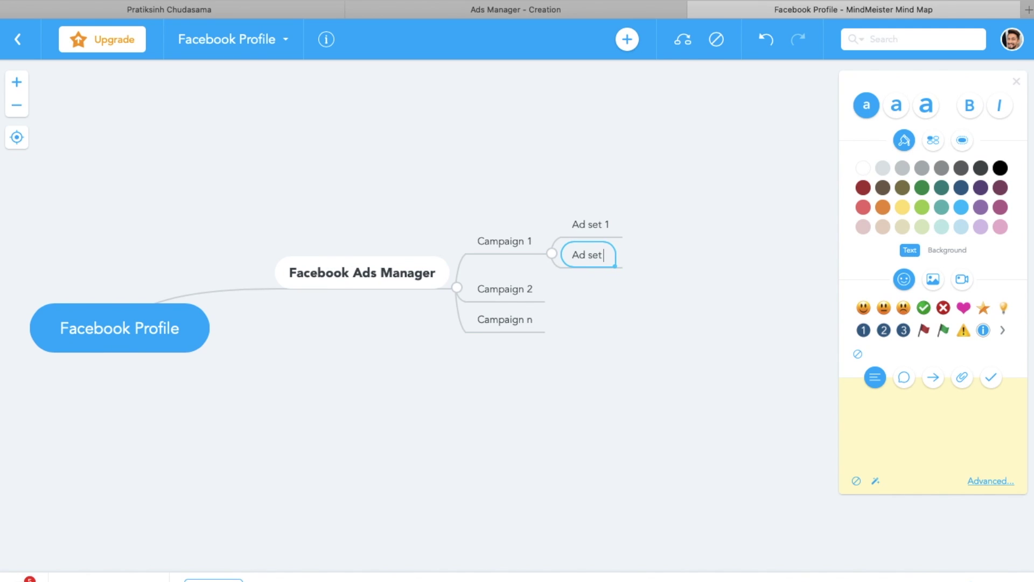
type(" 2")
left_click(506, 237)
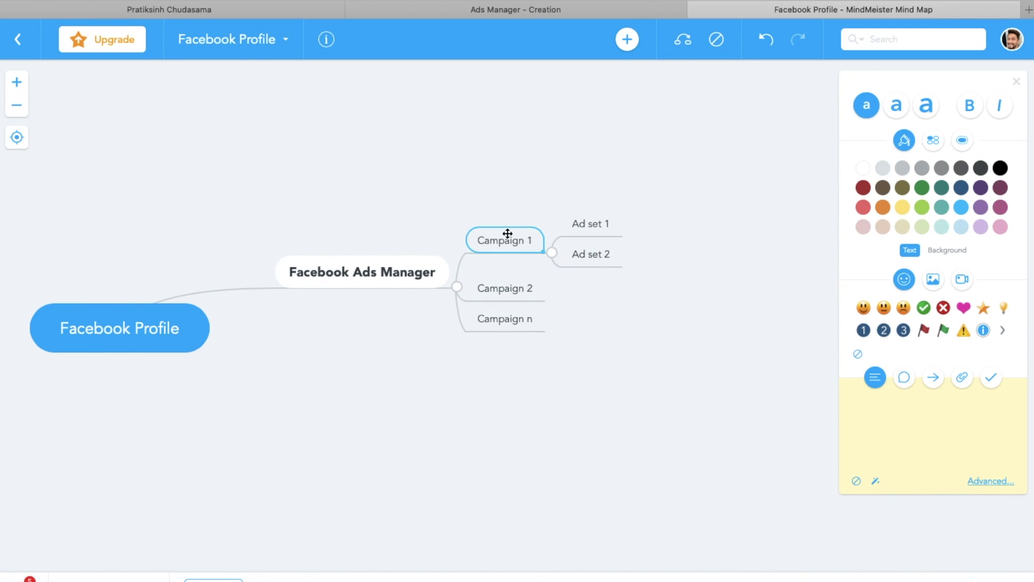
left_click(629, 40)
type("Ad set 1")
key("BackSpace")
type("n")
Step: Add an 'Ad set 1' branch under Campaign 2
left_click(517, 302)
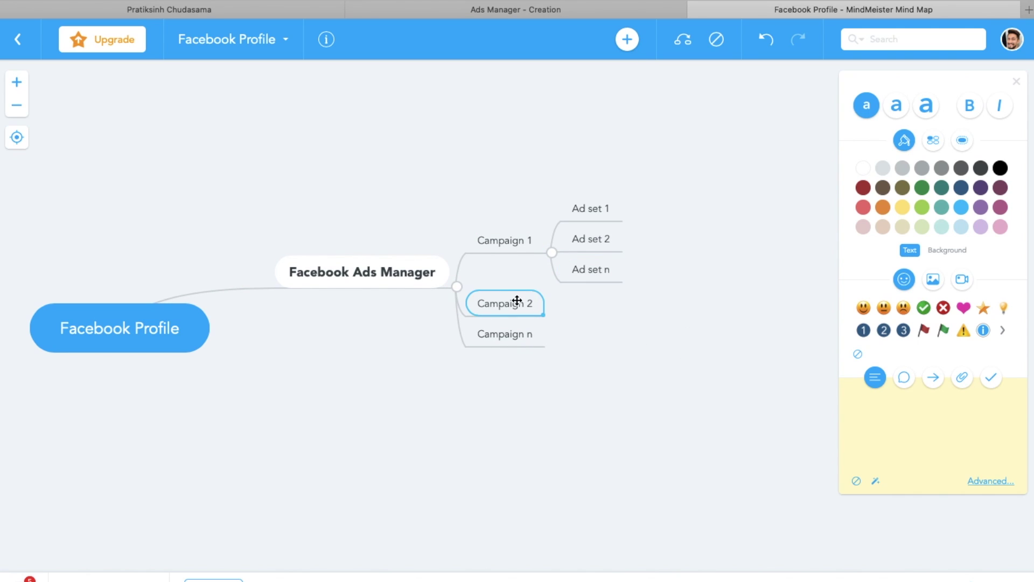
left_click(624, 41)
type("a")
key("BackSpace")
type("Ad set 1")
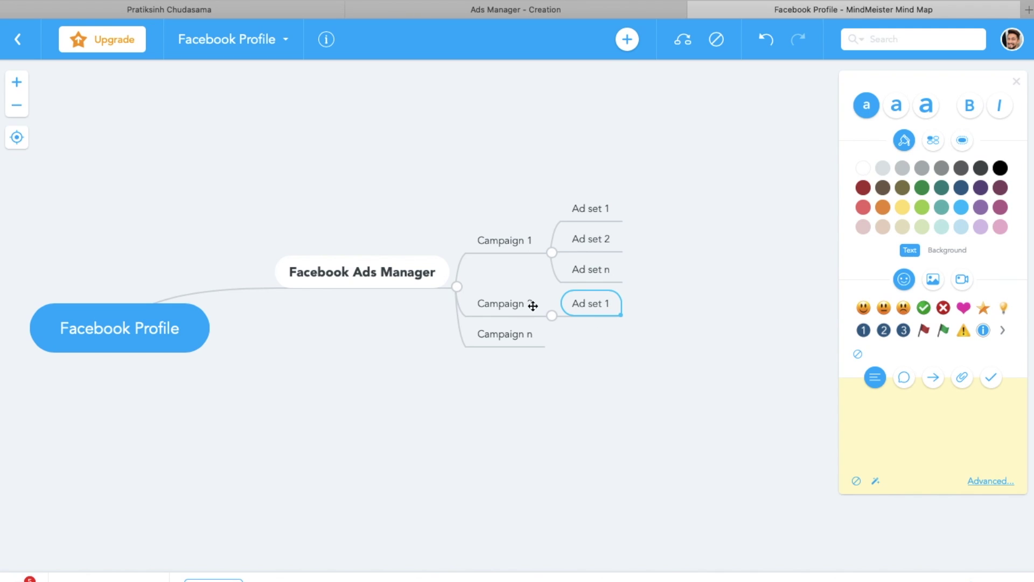
left_click(598, 217)
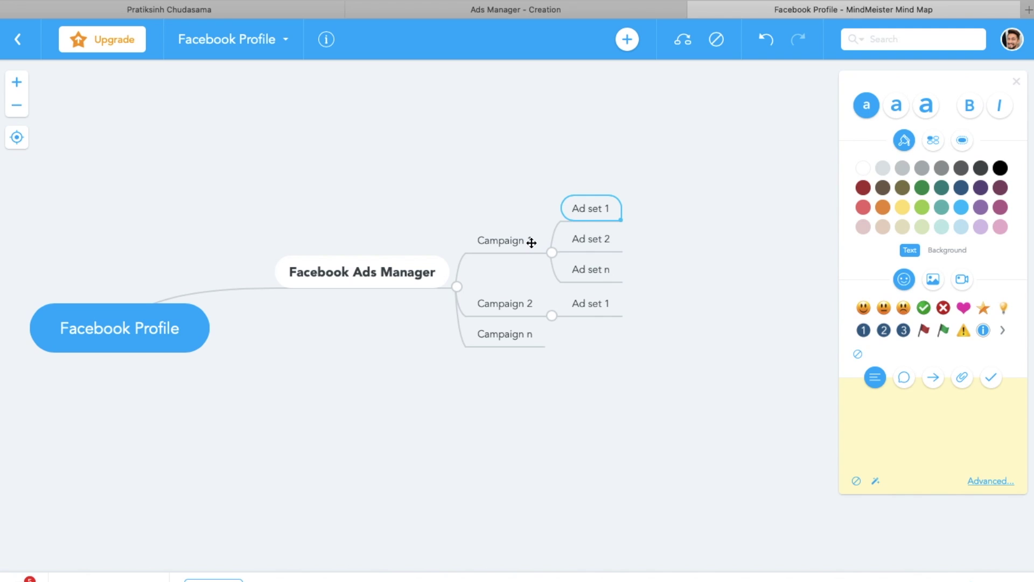
left_click(585, 306)
left_click(593, 238)
Step: Add further branches under Campaign 2, discarding stray empty topics
left_click(510, 312)
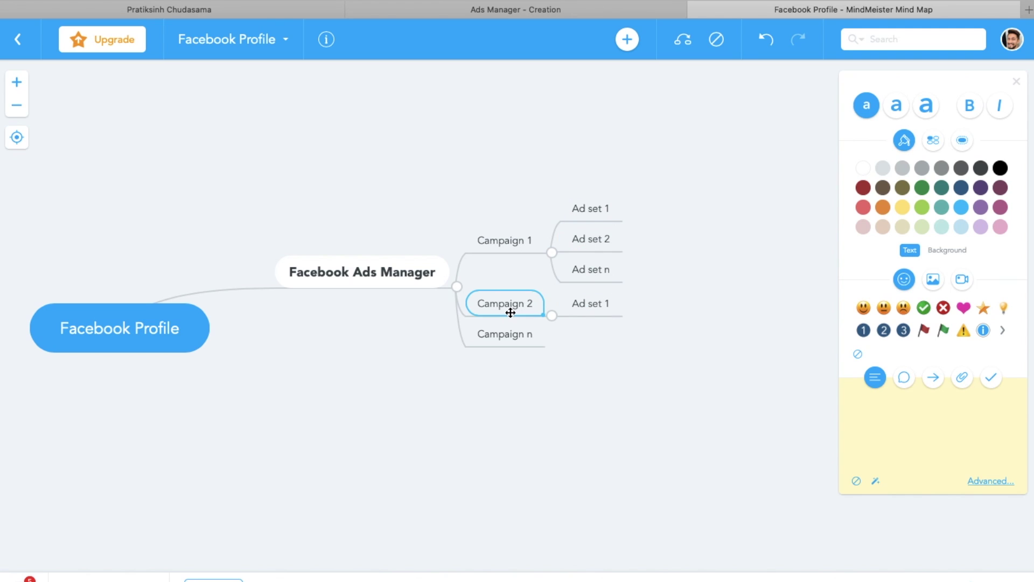
left_click(625, 39)
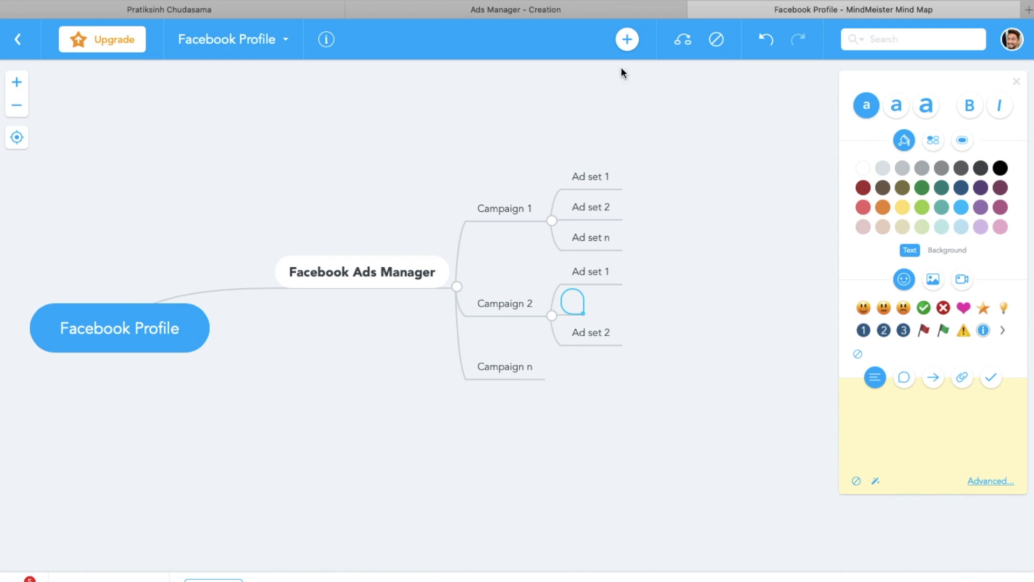
key("Escape")
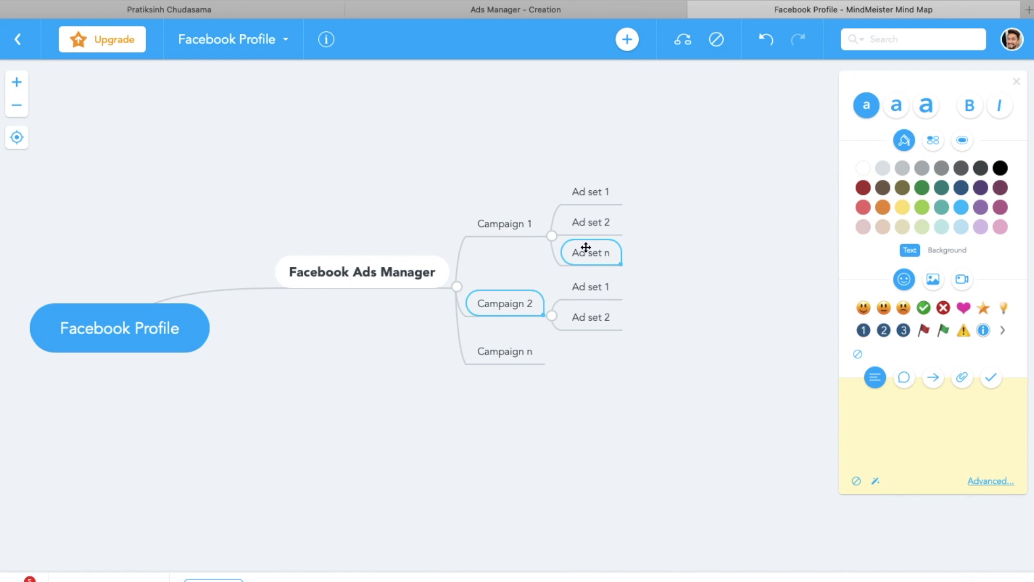
left_click(630, 40)
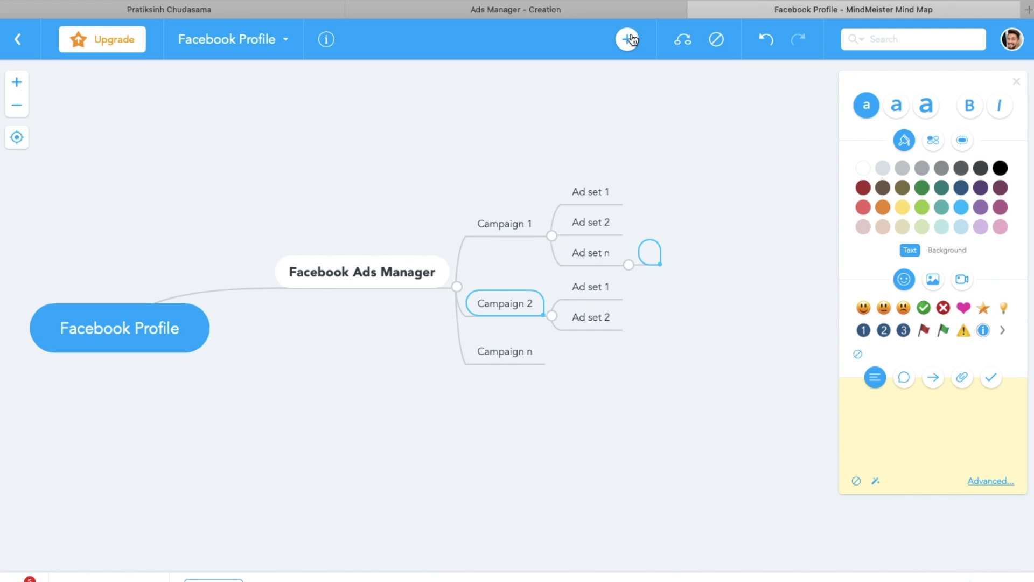
double_click(539, 313)
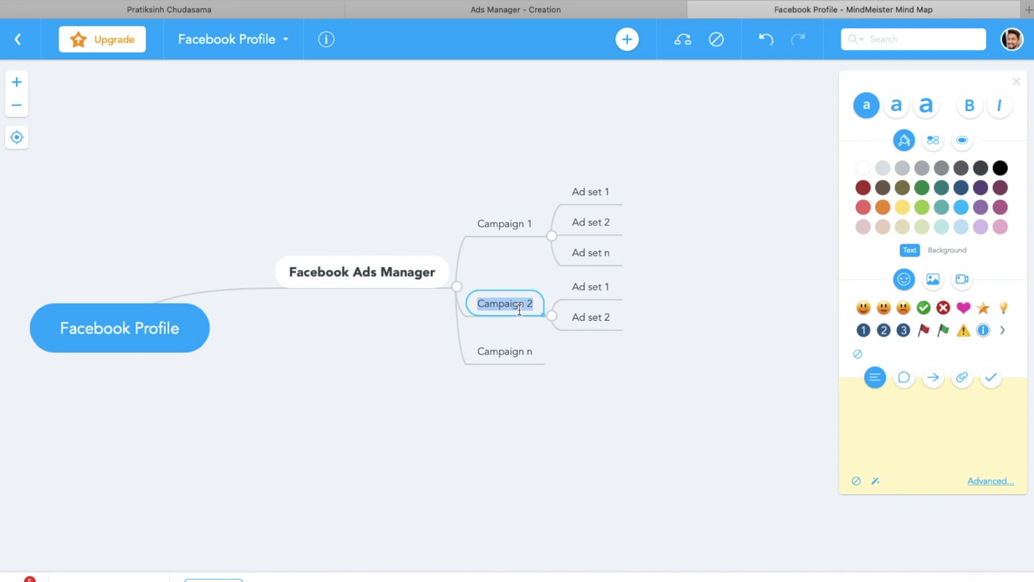
left_click(624, 47)
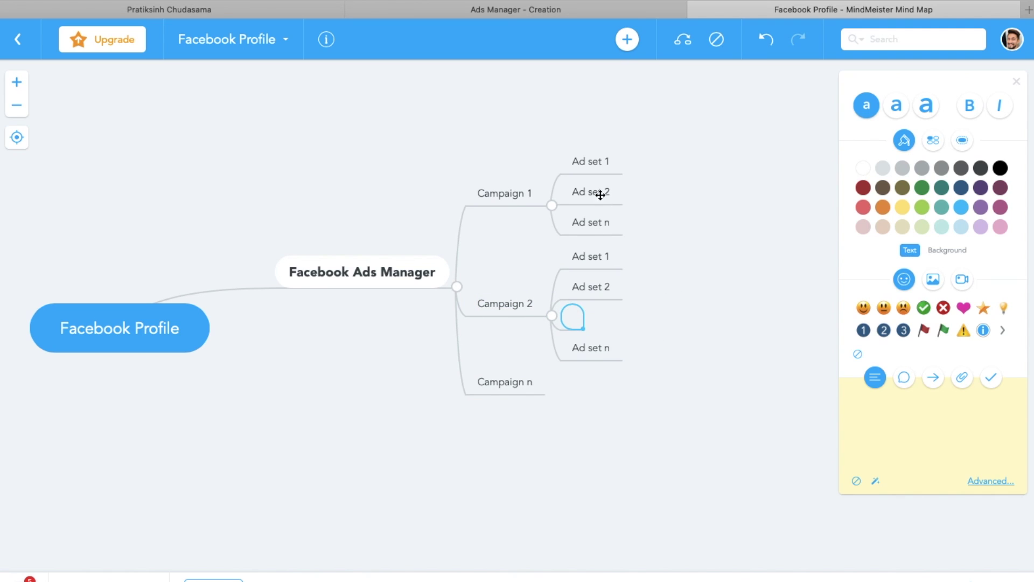
left_click(586, 158)
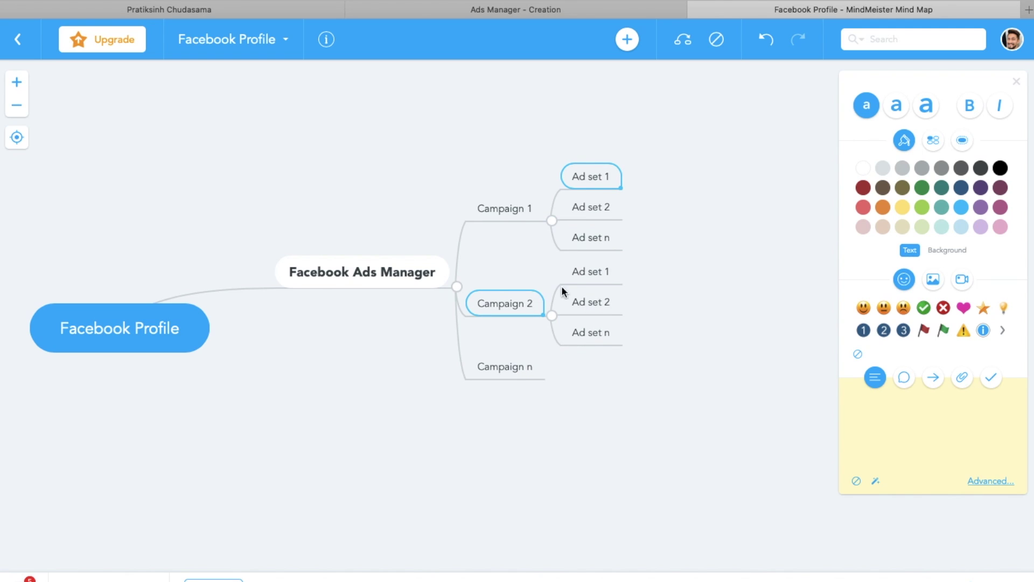
Step: Add an 'Ad 1' branch under Campaign 1's Ad set 1
left_click(627, 40)
type("Ad")
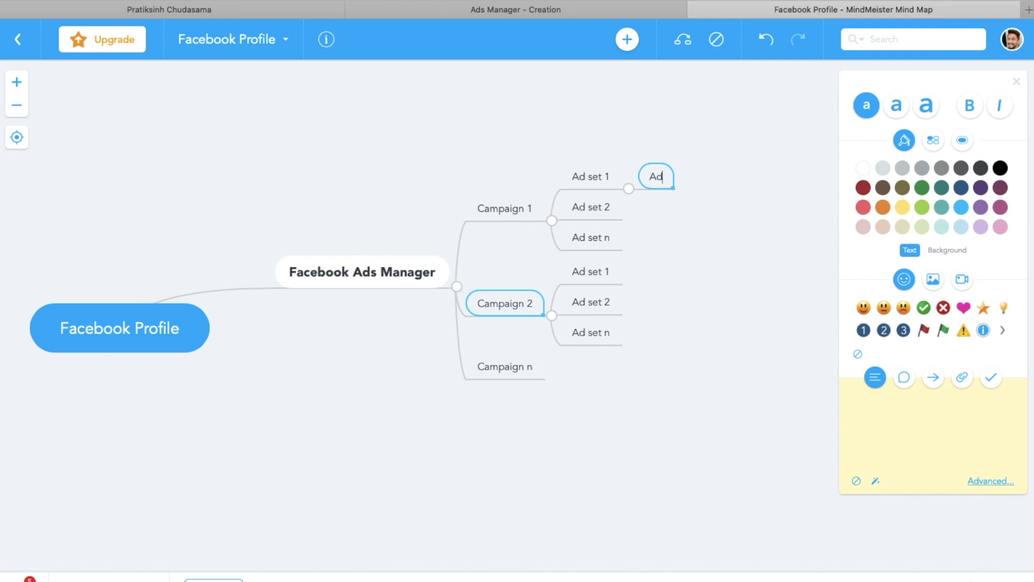
type("s 1")
key("BackSpace")
key("BackSpace")
key("BackSpace")
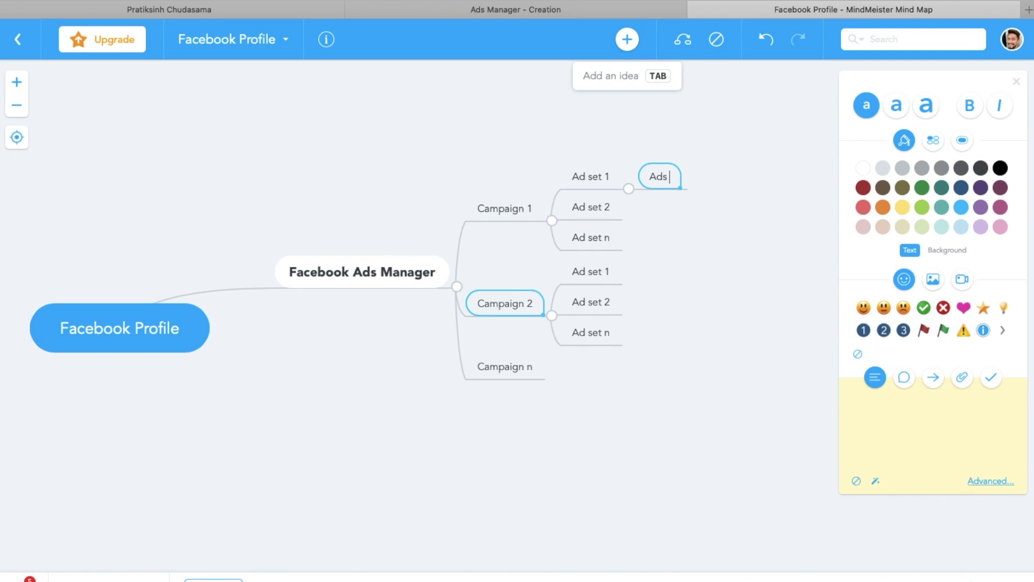
type("1")
left_click(591, 176)
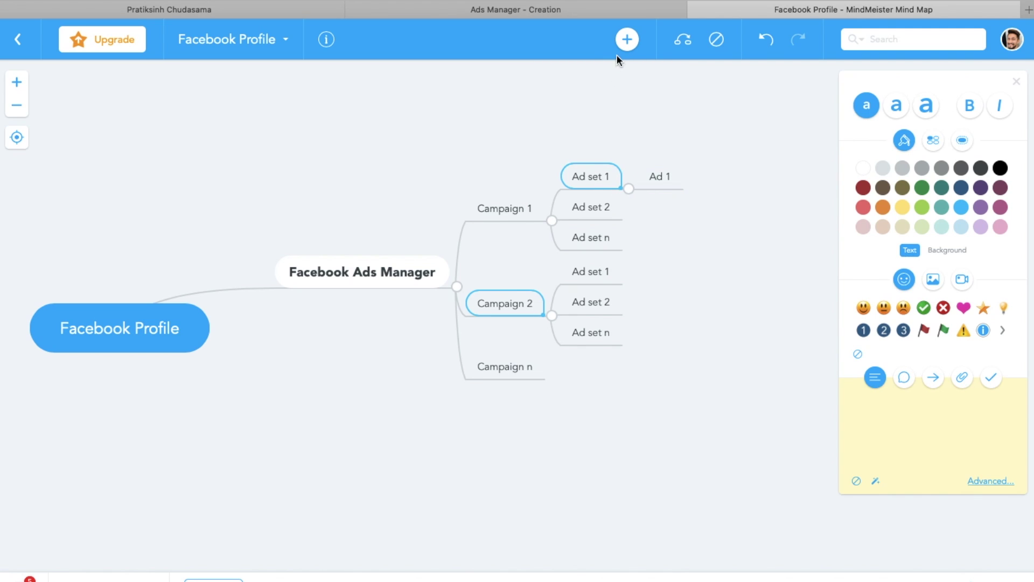
Step: Add 'Ad 2' and 'Ad n' under Ad set 1, then return to Ads Manager
left_click(626, 40)
type("Ad 2")
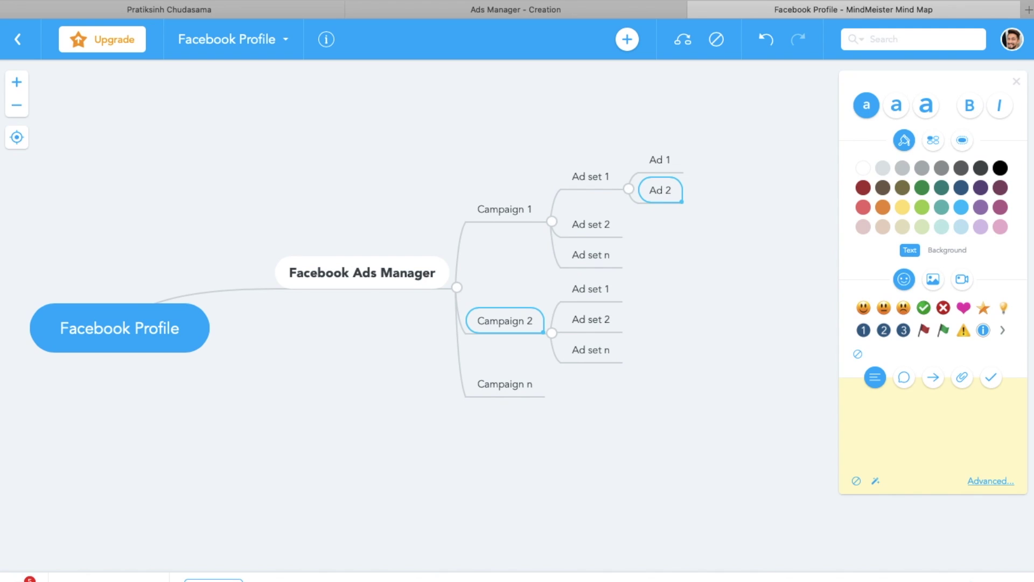
left_click(590, 176)
left_click(626, 39)
type("Ad n")
left_click(590, 241)
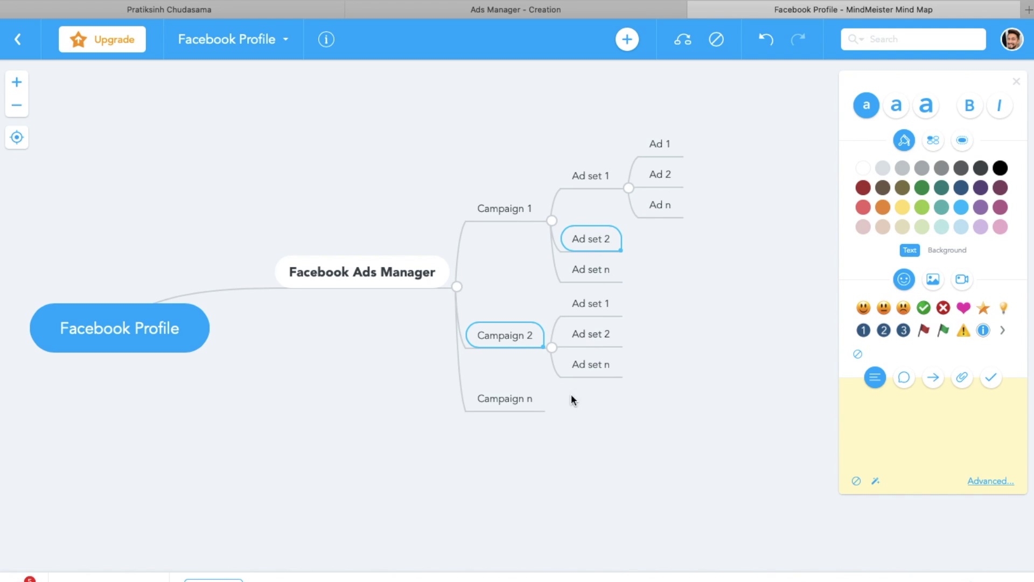
left_click(505, 9)
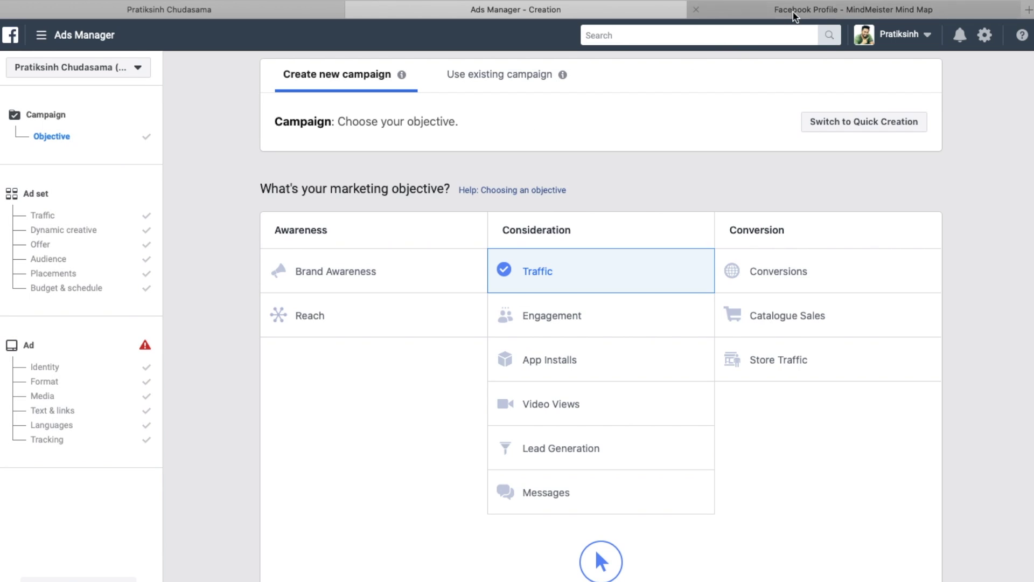
left_click(853, 10)
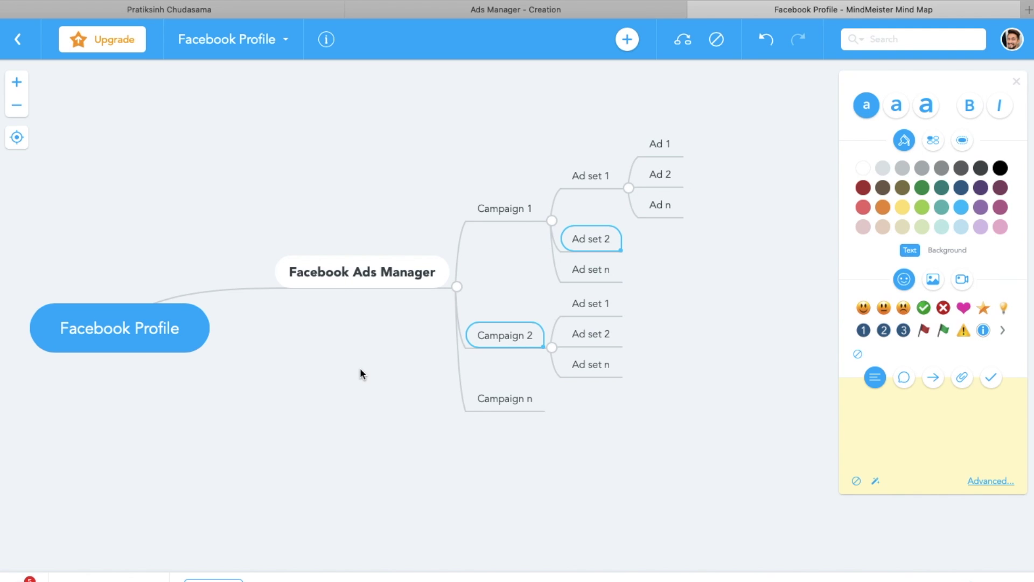
left_click(499, 12)
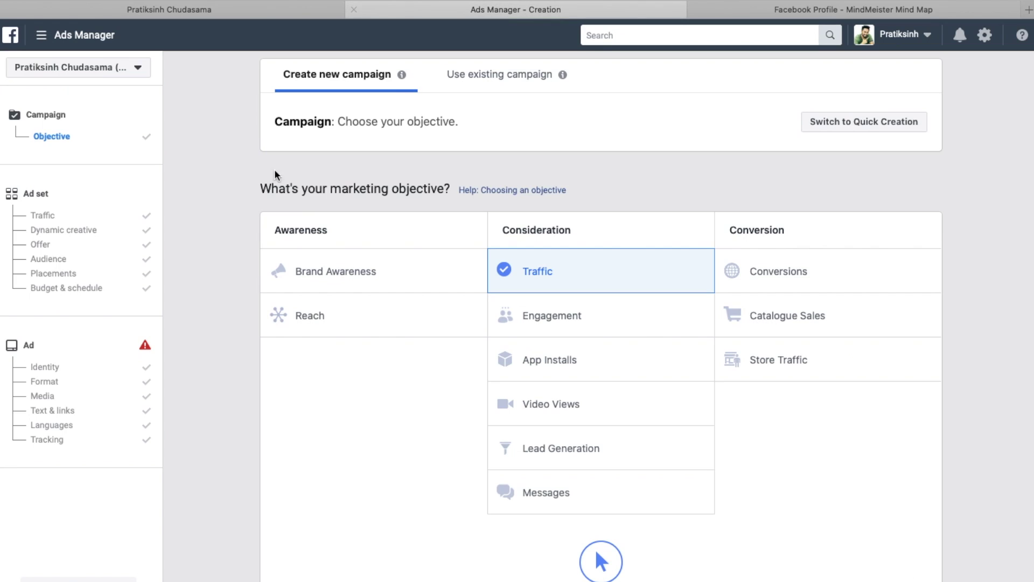